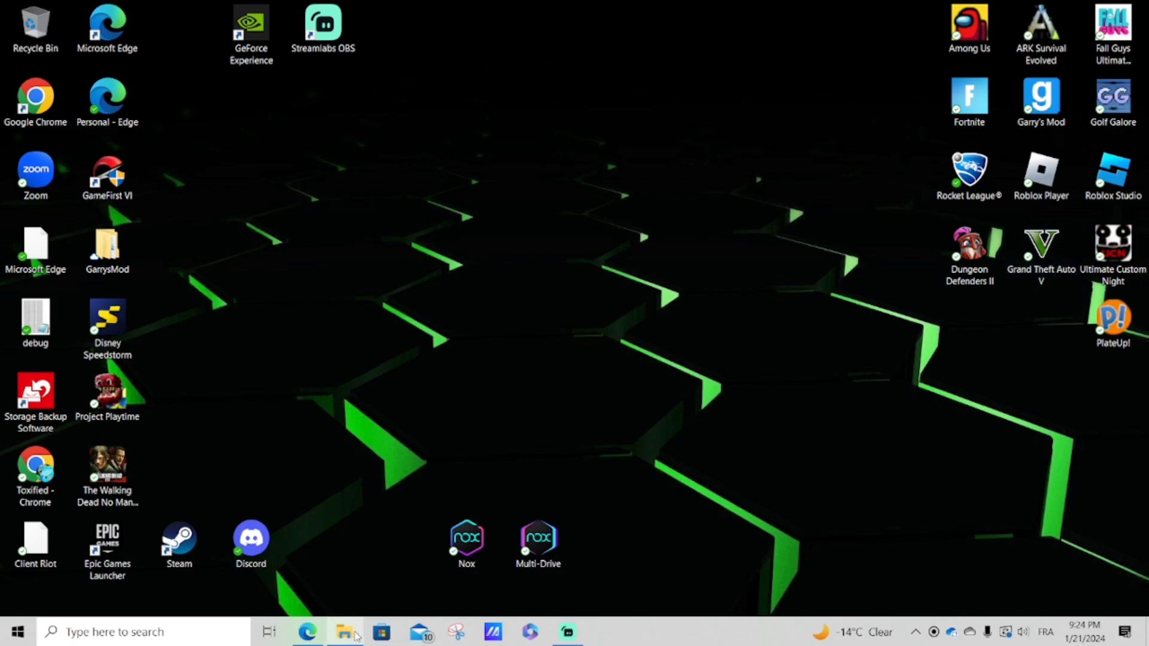
Step: Bring Edge forward on the GTA5-Mods.com home page and scroll through the latest mods
mouse_move(344, 632)
left_click(307, 632)
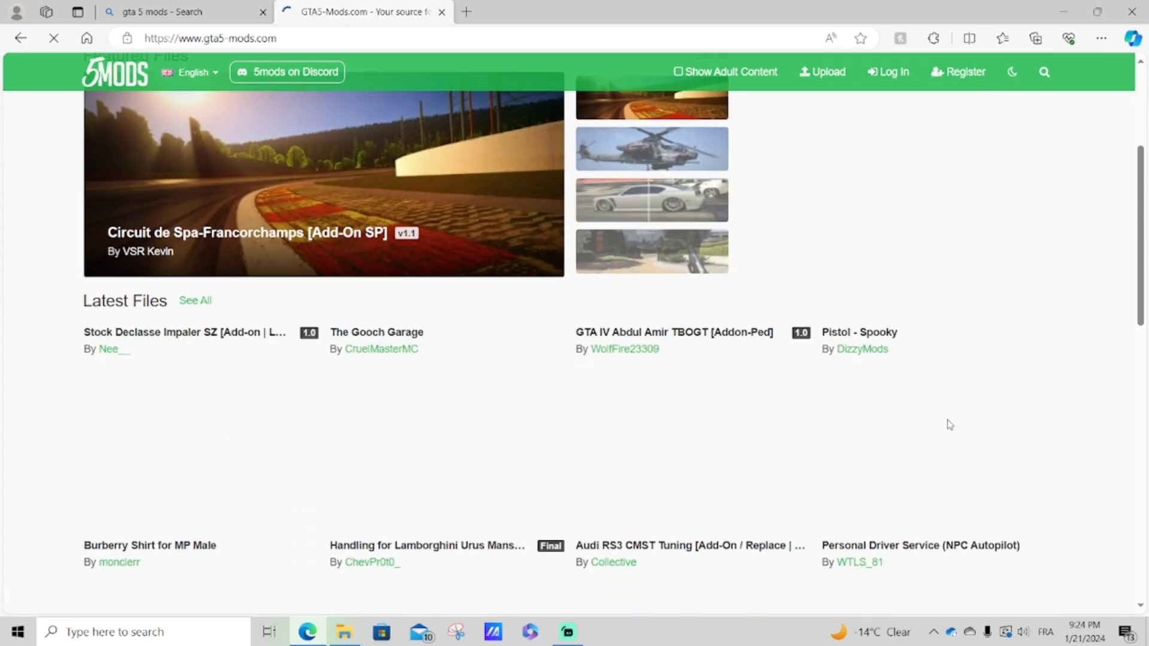
scroll(950, 425, "up", 4)
scroll(950, 424, "down", 5)
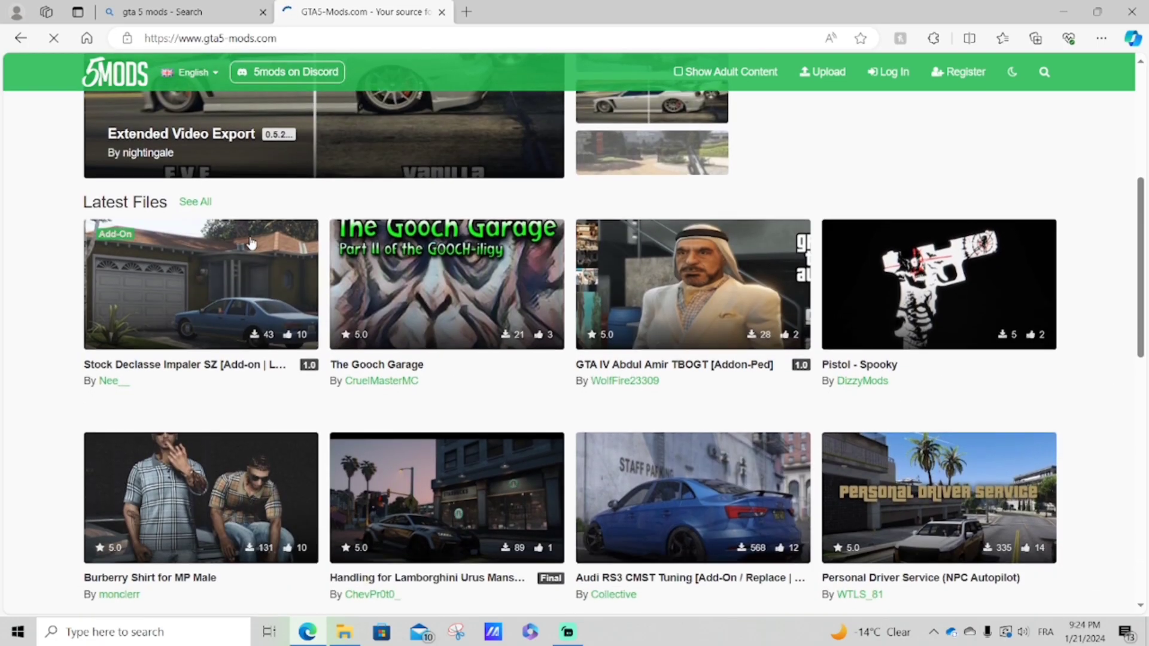
scroll(1015, 298, "down", 2)
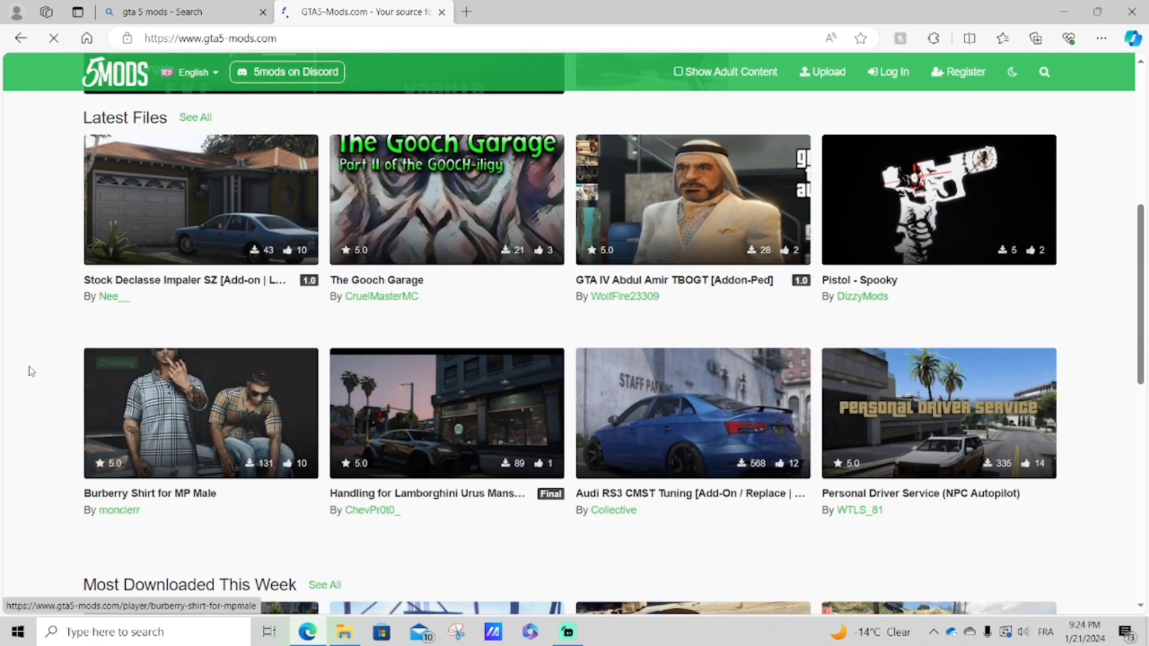
scroll(928, 417, "down", 2)
scroll(929, 417, "down", 2)
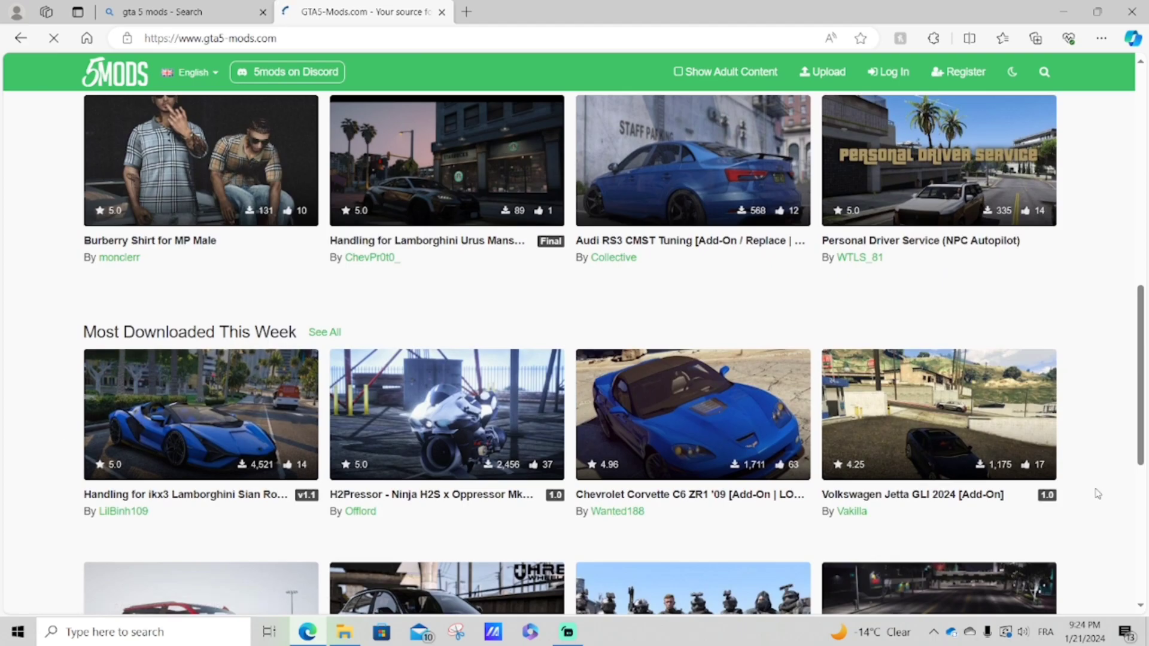
scroll(1001, 485, "up", 10)
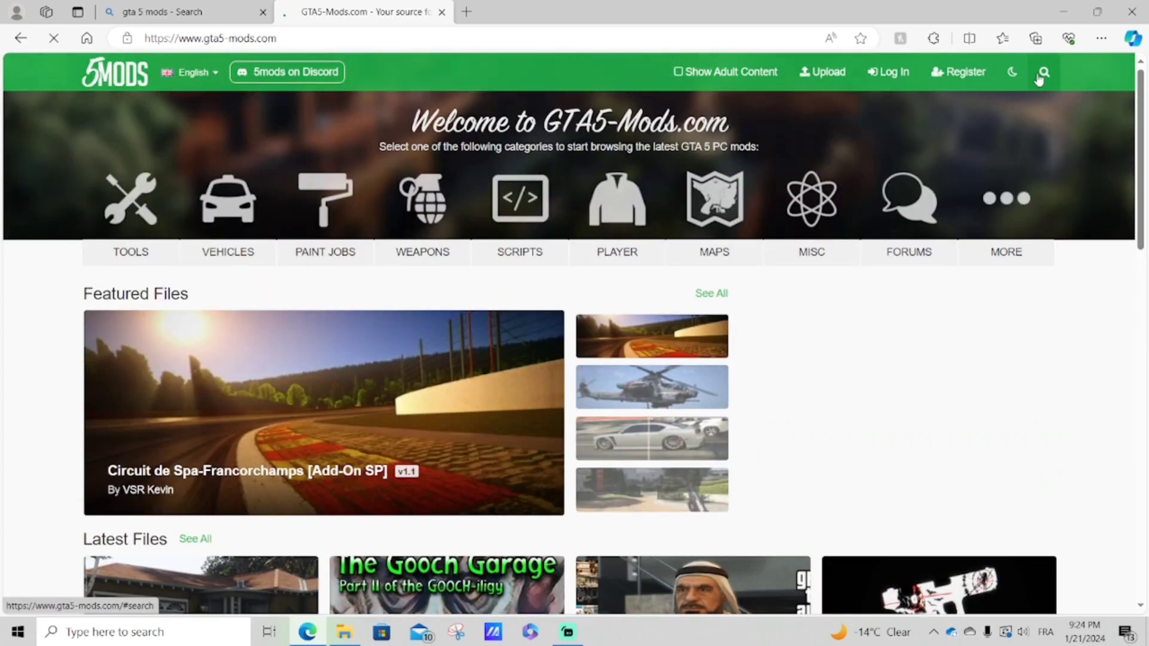
Step: Search the site for 'chaos', correcting the misspelled 'choa' query
left_click(1041, 74)
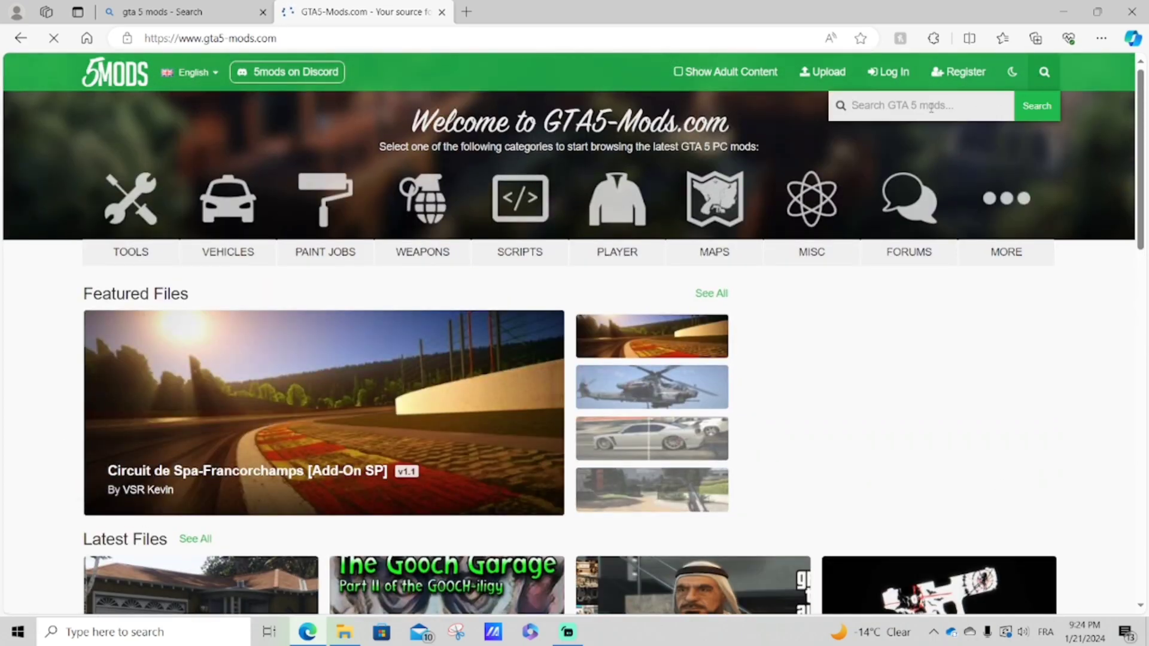
type("choas mod")
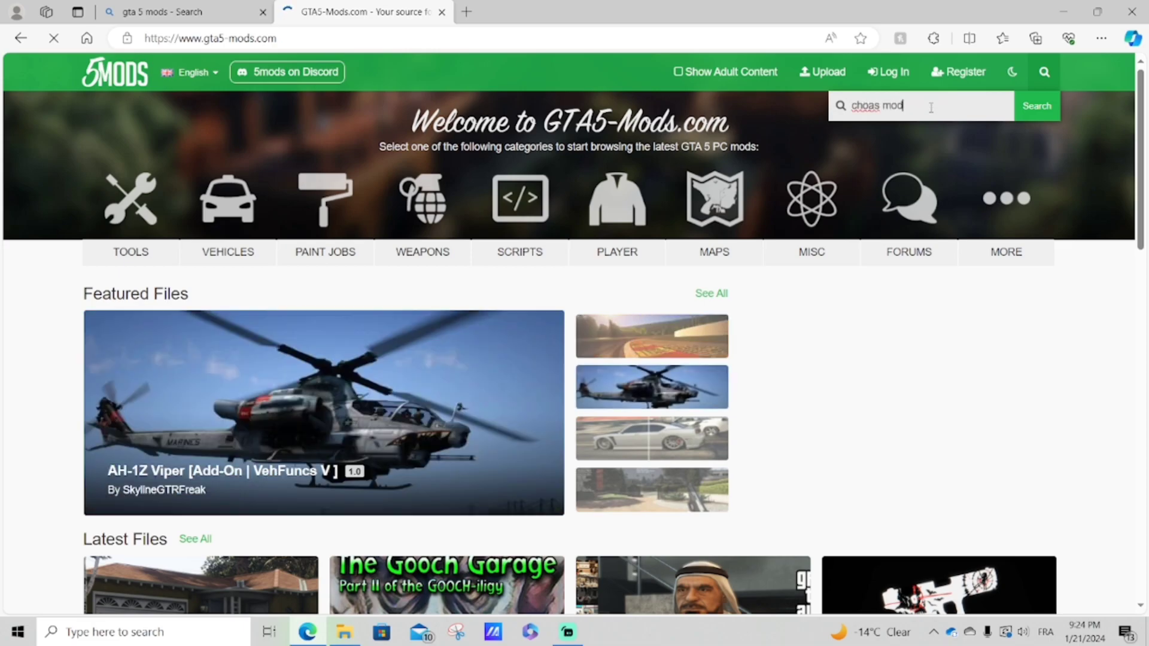
key("Return")
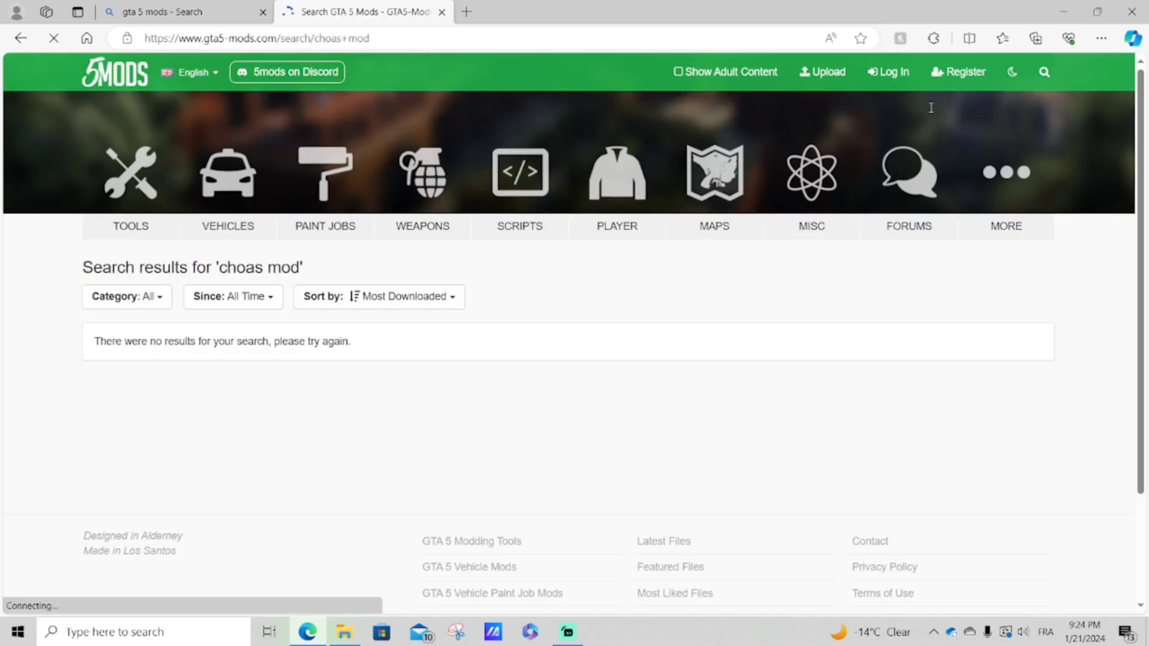
left_click(1045, 71)
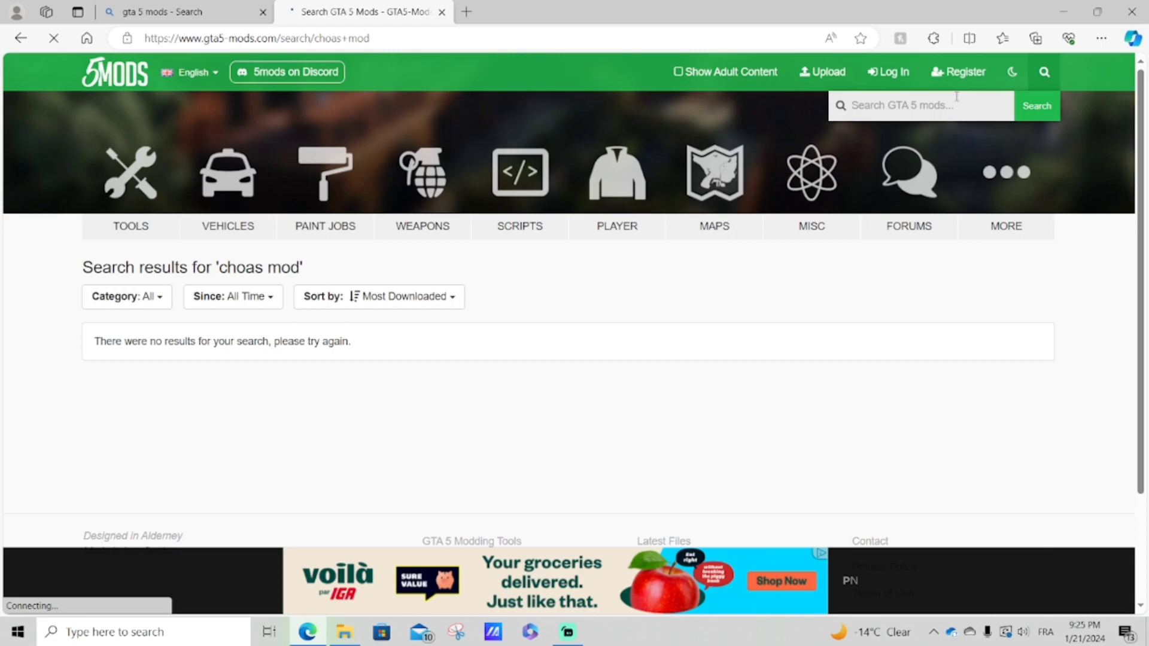
type("chaos")
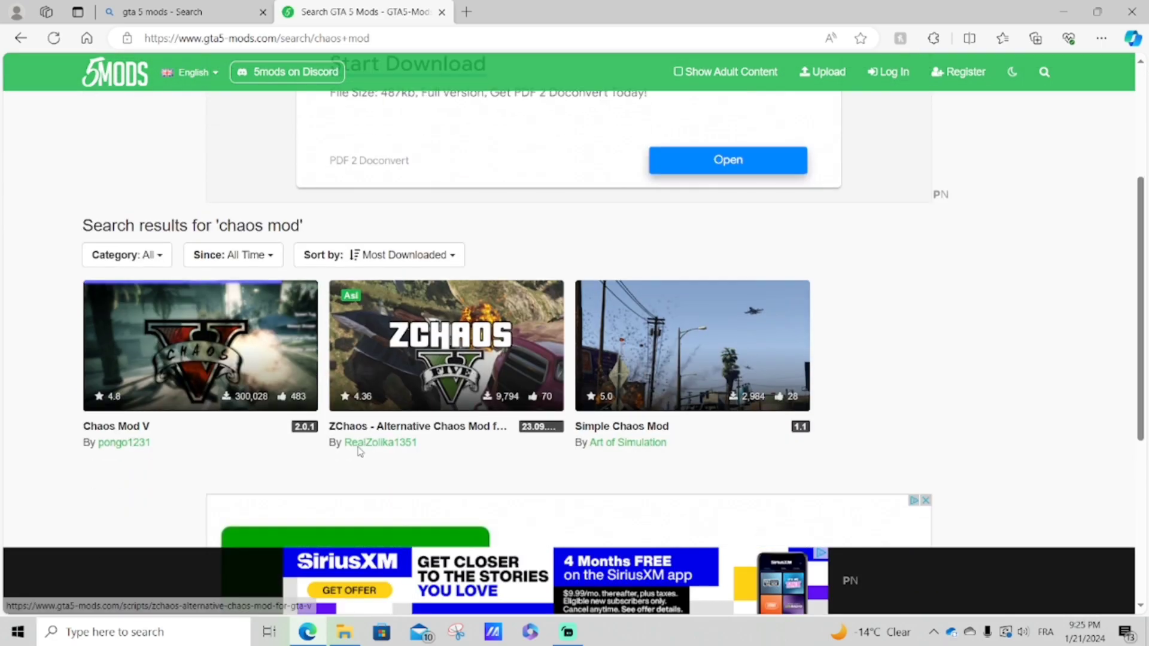
Step: Open the Chaos Mod V result and start downloading its zip
left_click(202, 349)
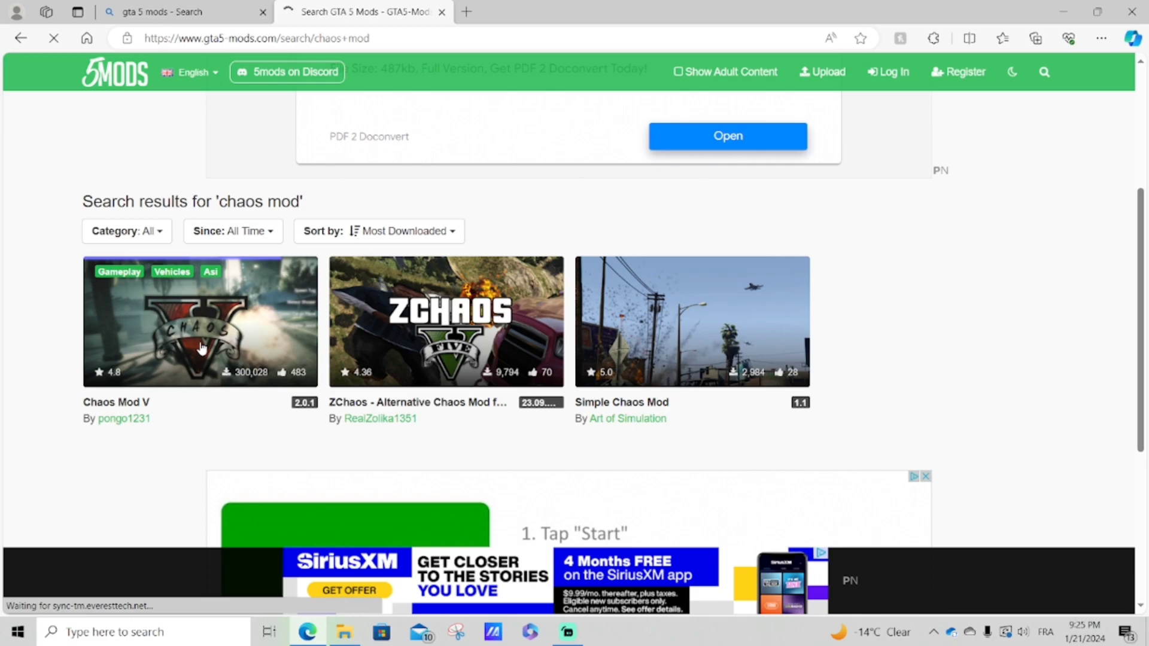
scroll(569, 469, "down", 2)
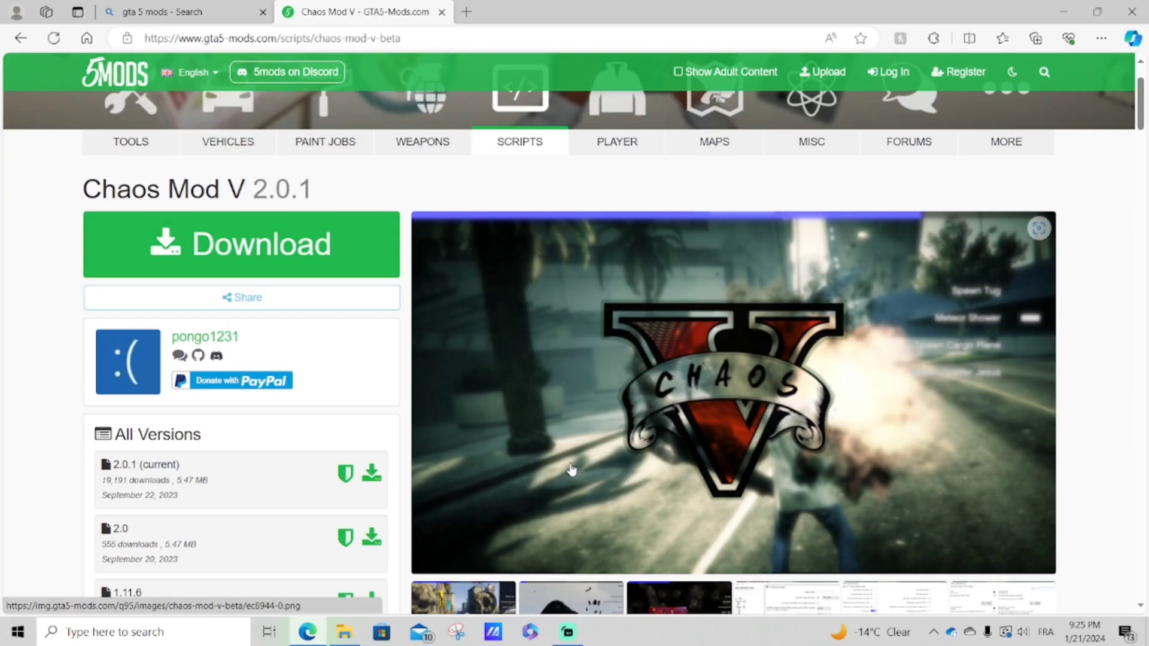
scroll(529, 402, "up", 1)
left_click(330, 258)
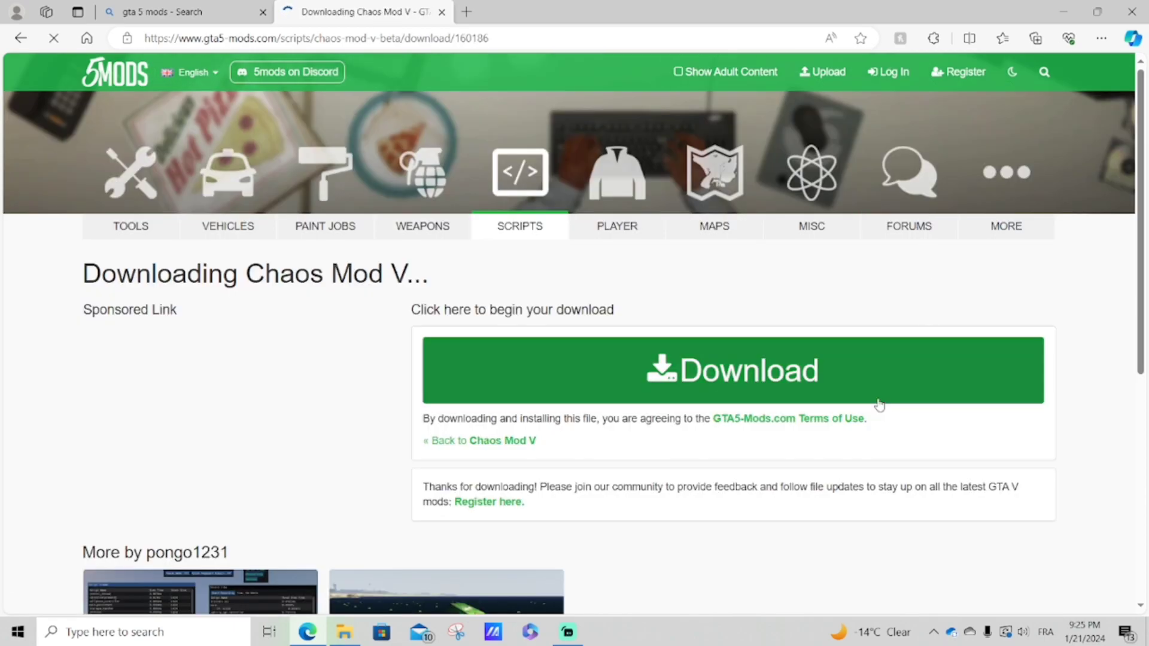
left_click(868, 389)
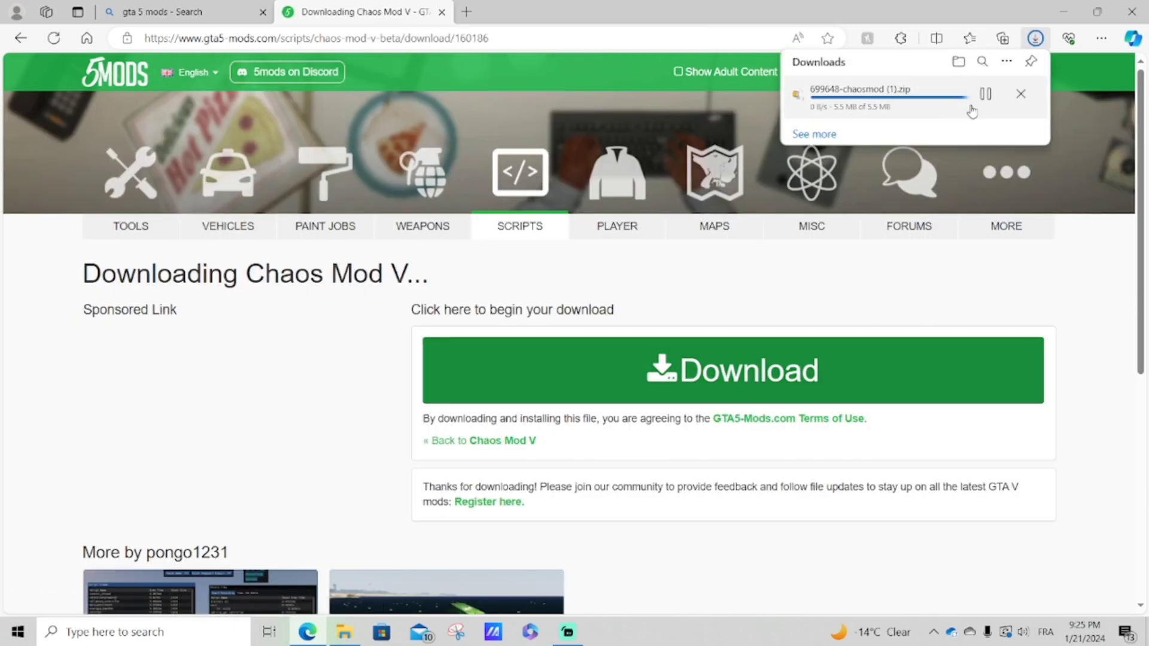
Step: In Downloads, open the 699648-chaosmod (1) zip and close the expired WinZip trial window
left_click(958, 61)
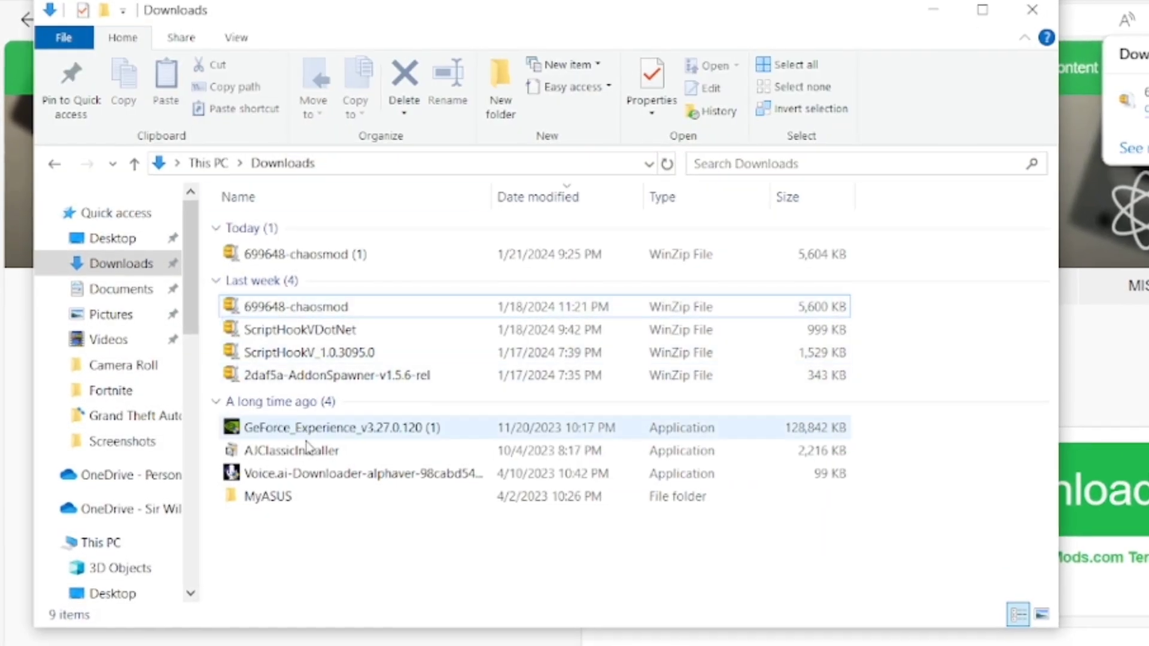
left_click(156, 263)
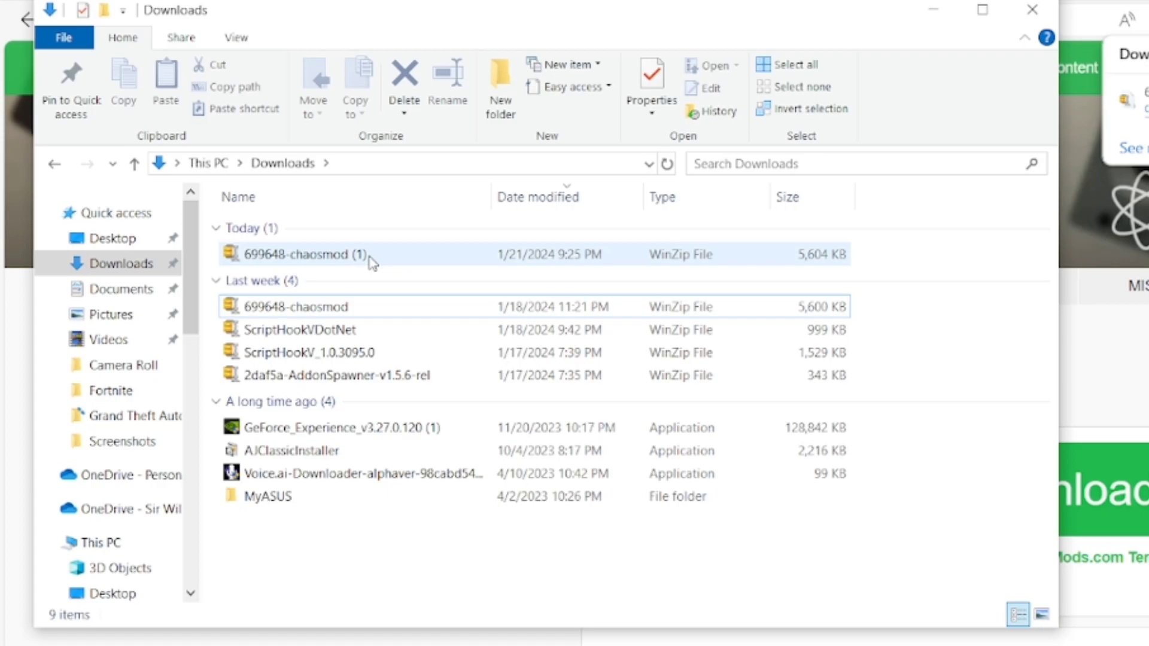
left_click(396, 257)
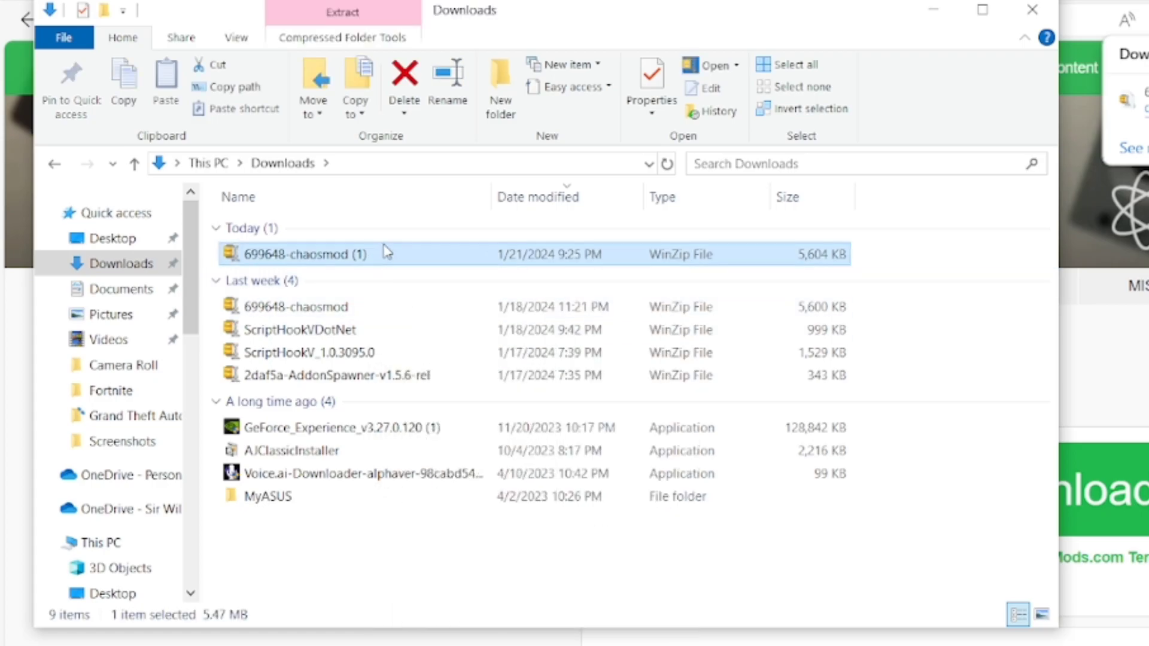
double_click(394, 259)
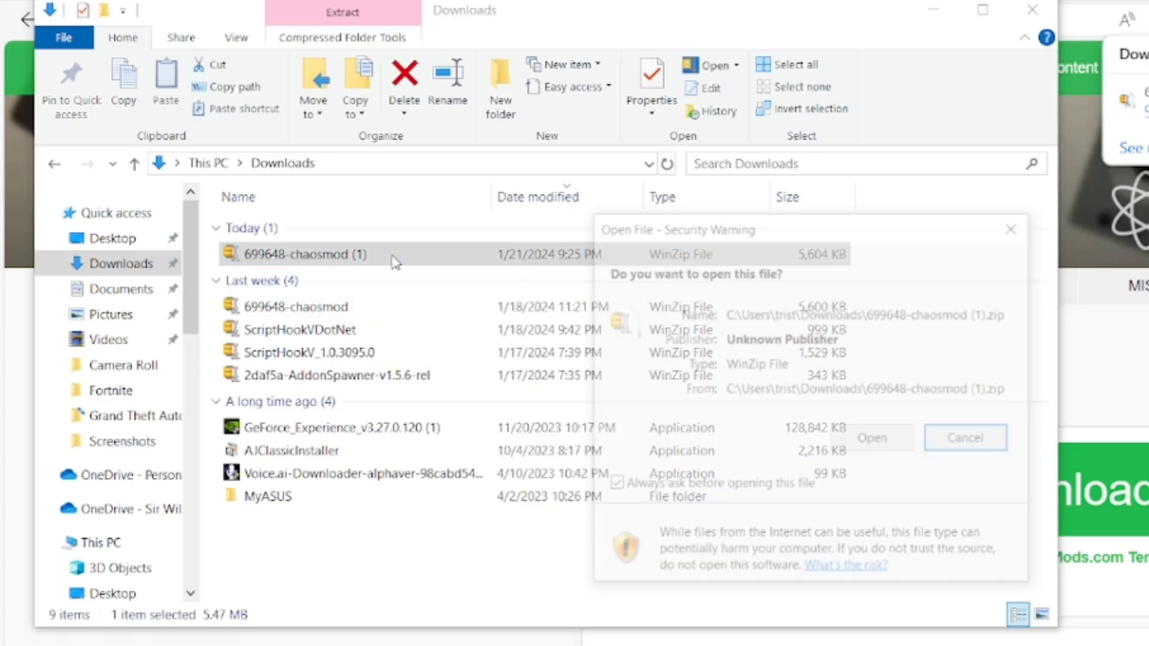
left_click(870, 441)
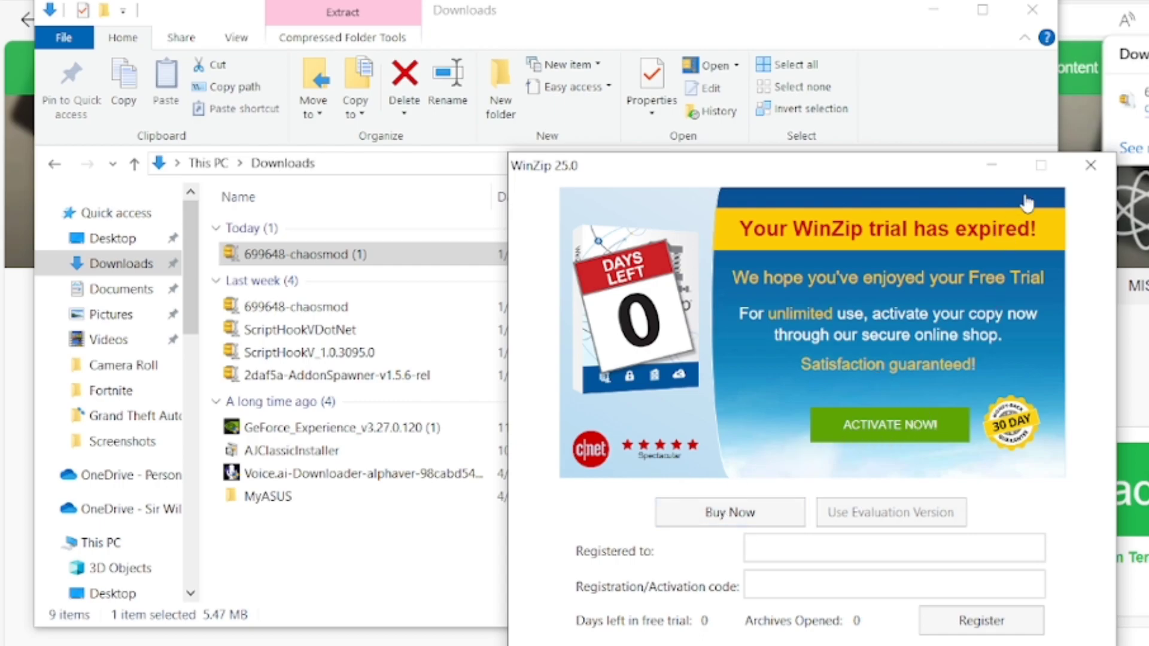
left_click(1097, 172)
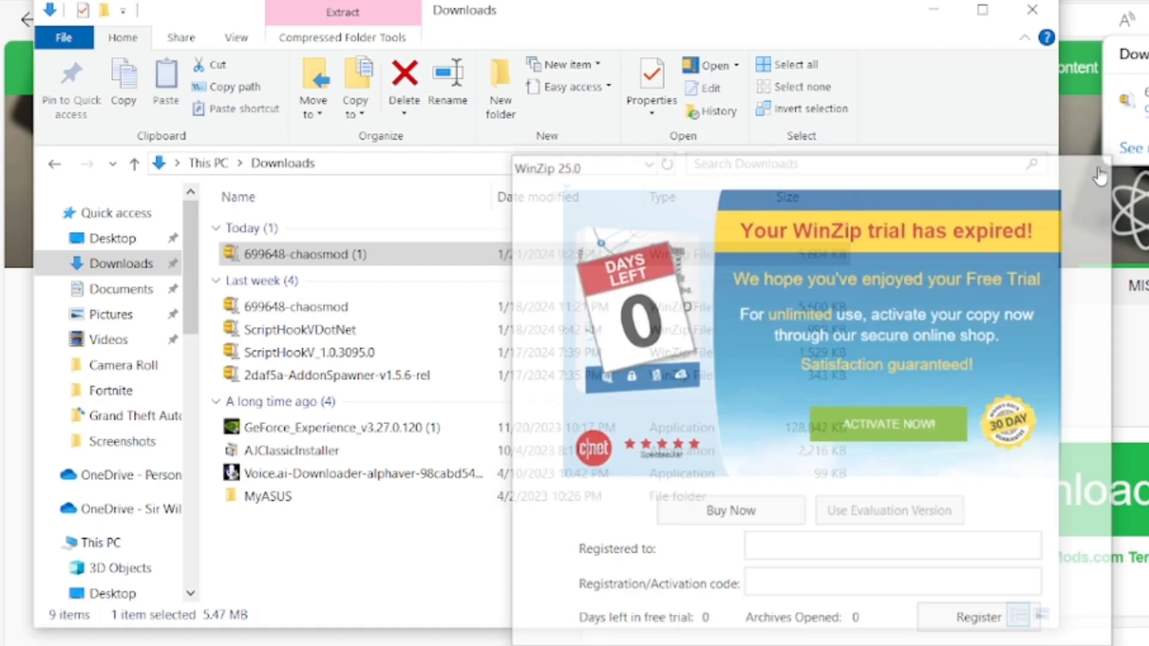
Step: Open the 699648-chaosmod (1) zip with Windows Explorer, accepting the security warning
right_click(429, 264)
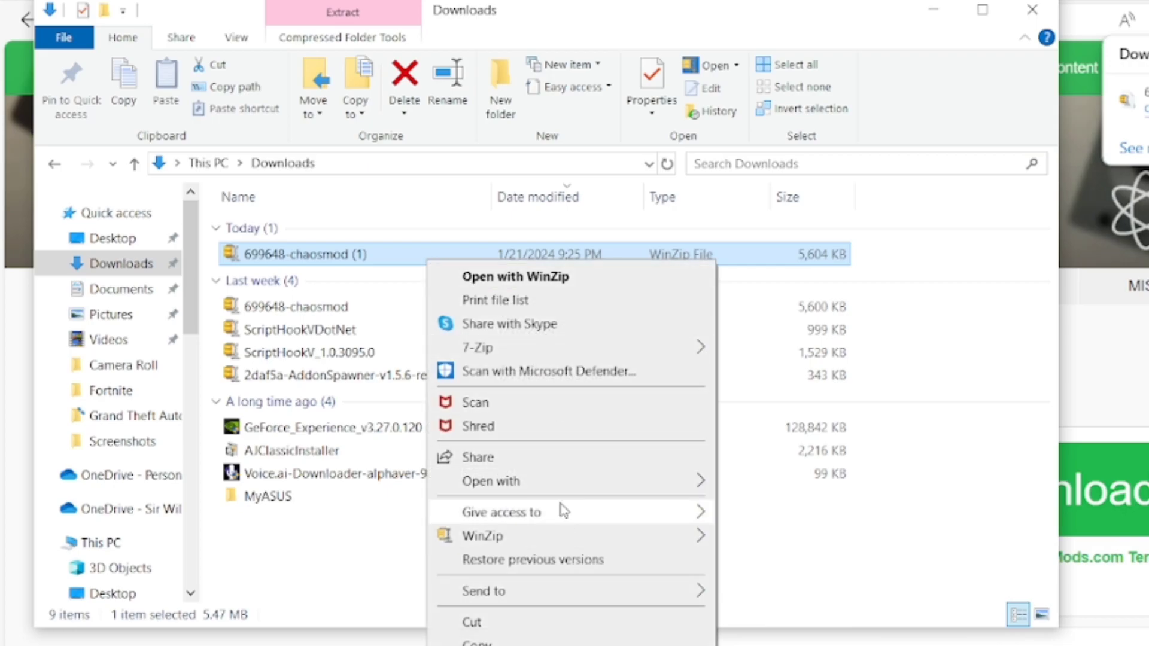
mouse_move(544, 479)
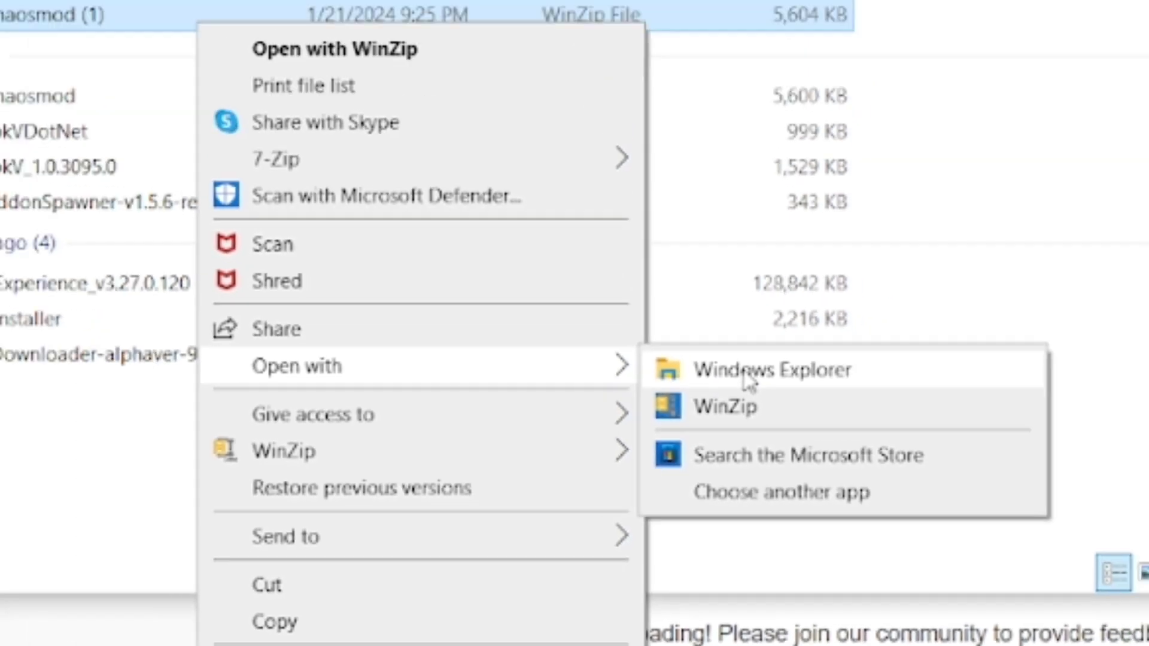
left_click(724, 300)
left_click(861, 442)
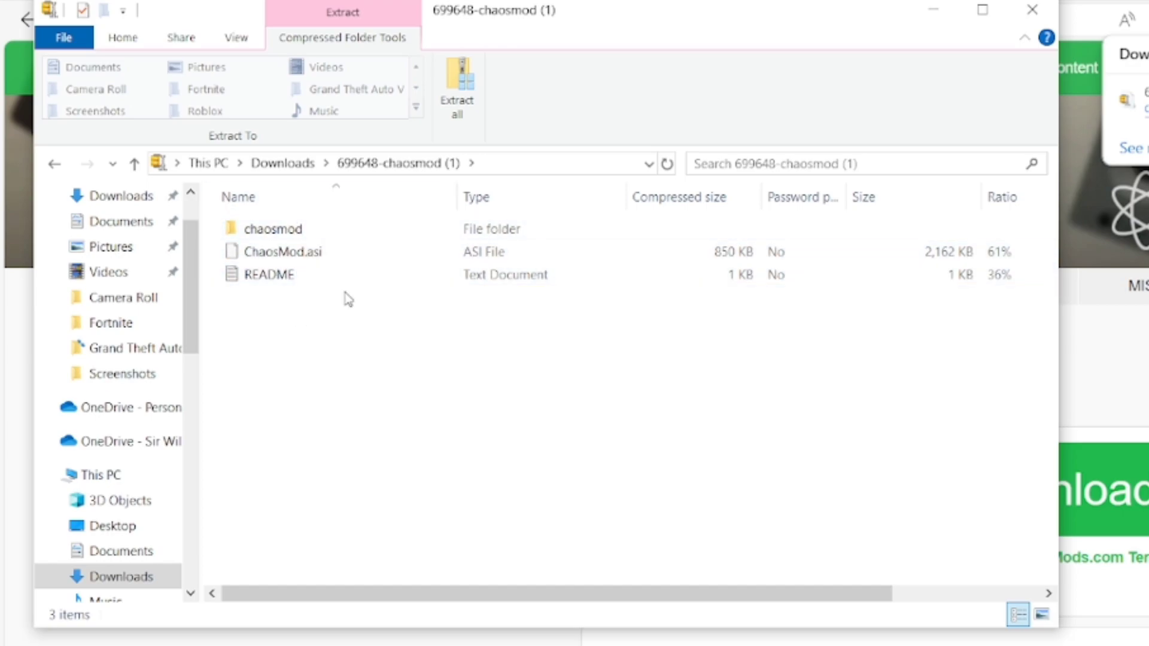
left_click(299, 280)
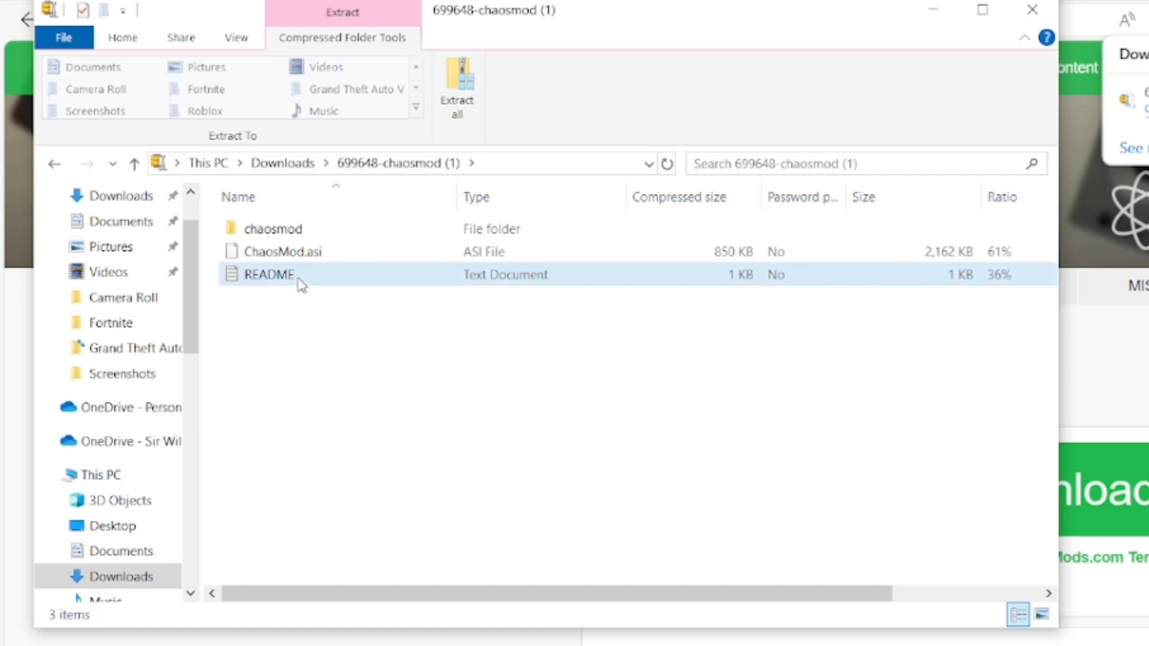
left_click(301, 284)
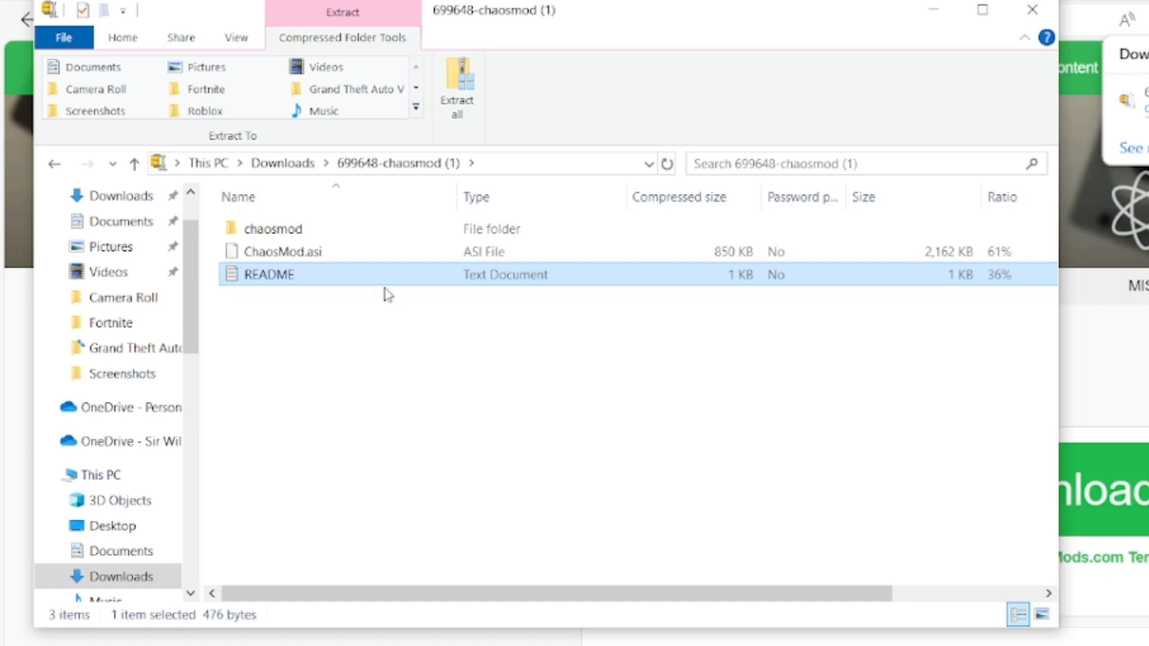
left_click(466, 280, "ctrl")
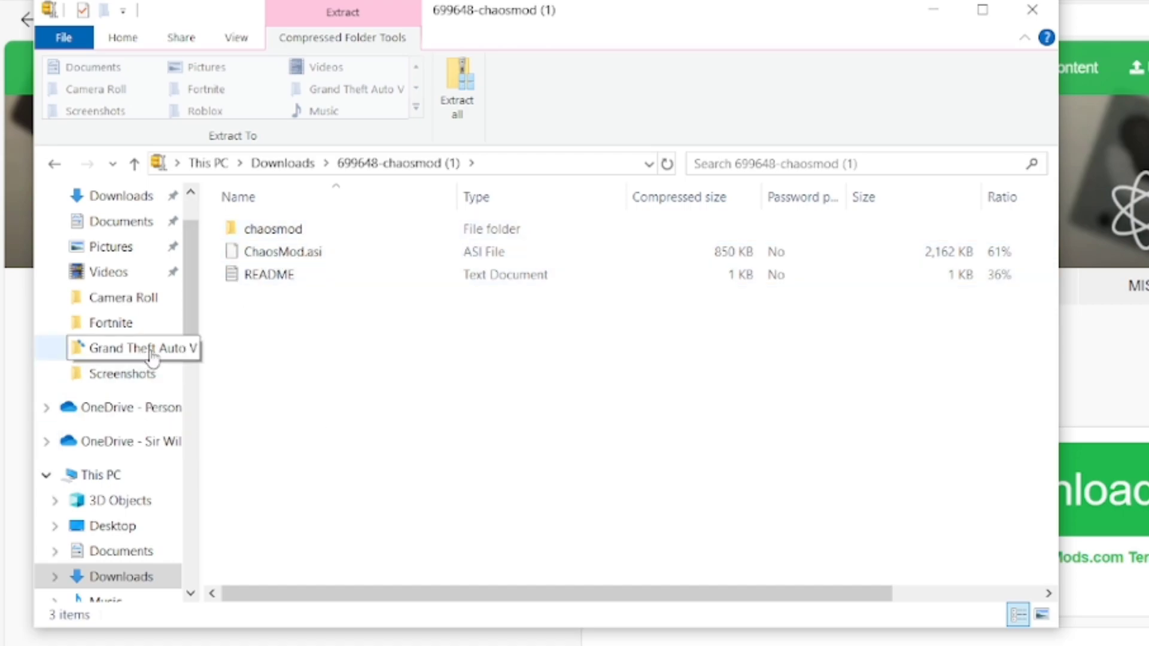
Step: Go into chaosmod, then its README folder, and open the credits file
double_click(328, 230)
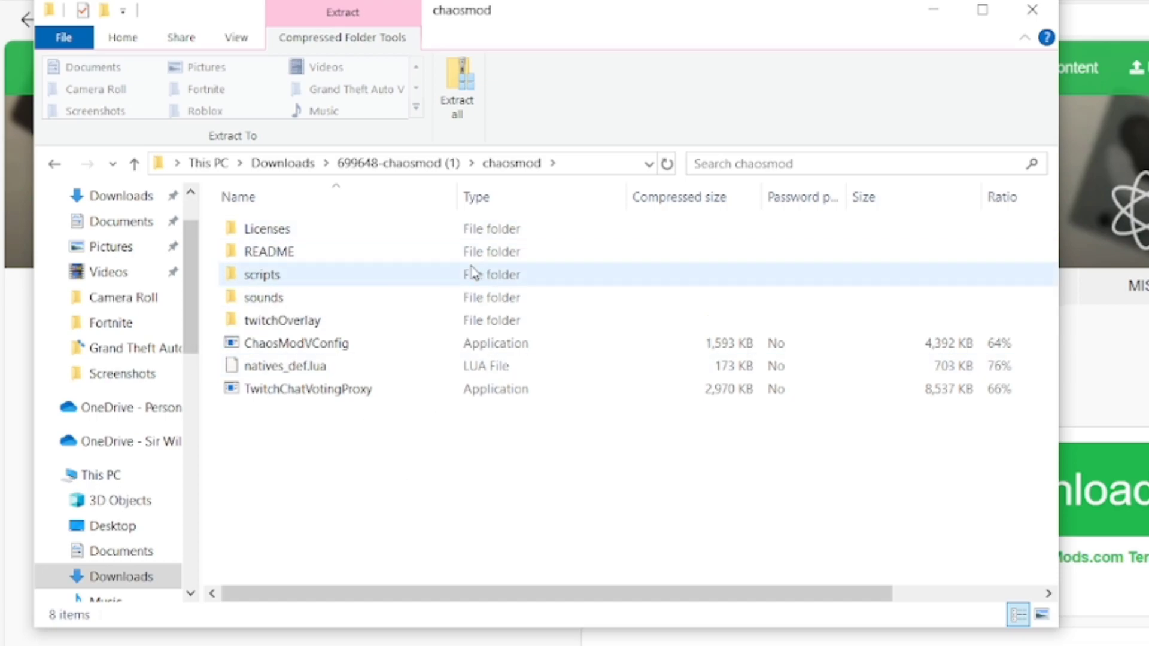
left_click(352, 250)
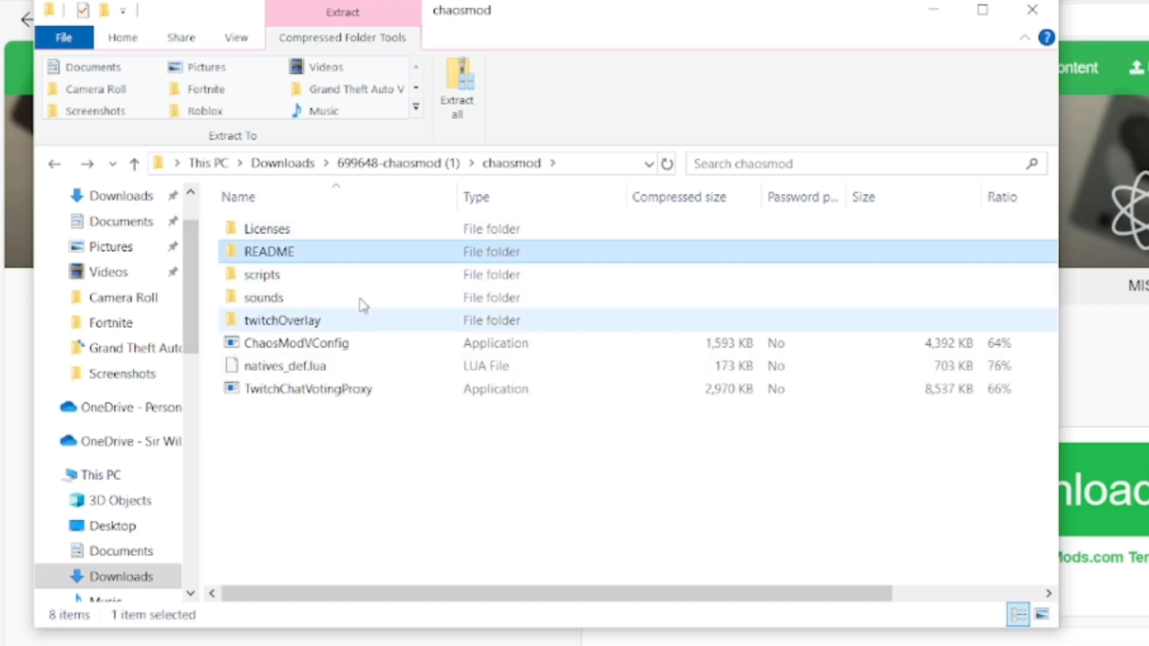
double_click(339, 254)
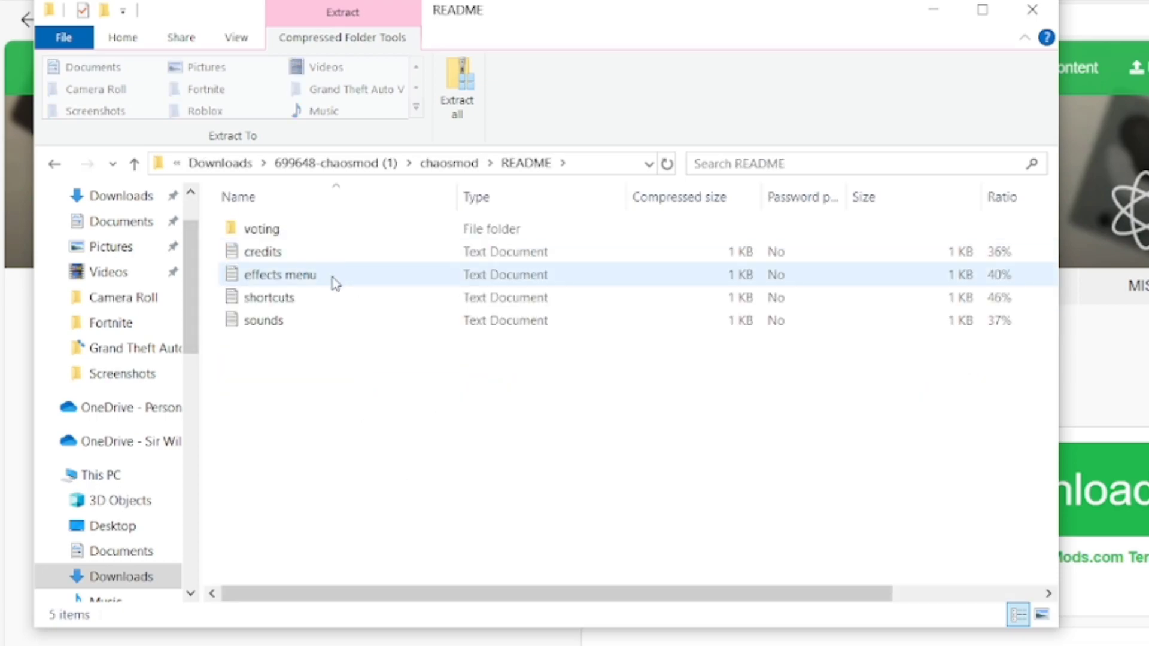
left_click(341, 262)
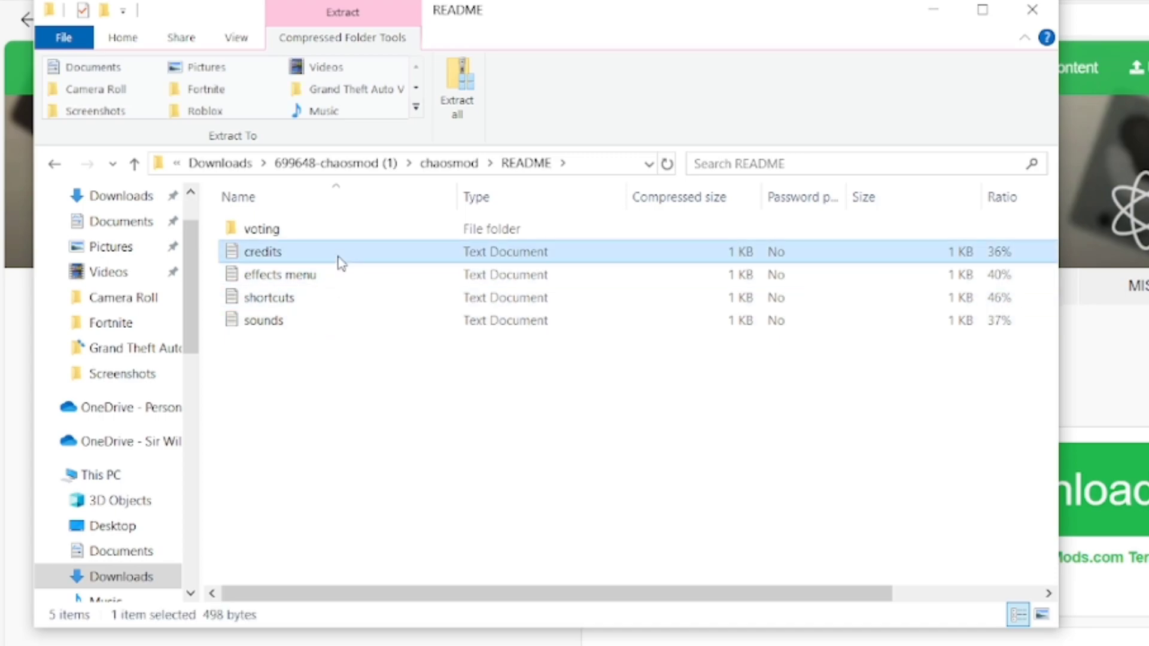
double_click(341, 263)
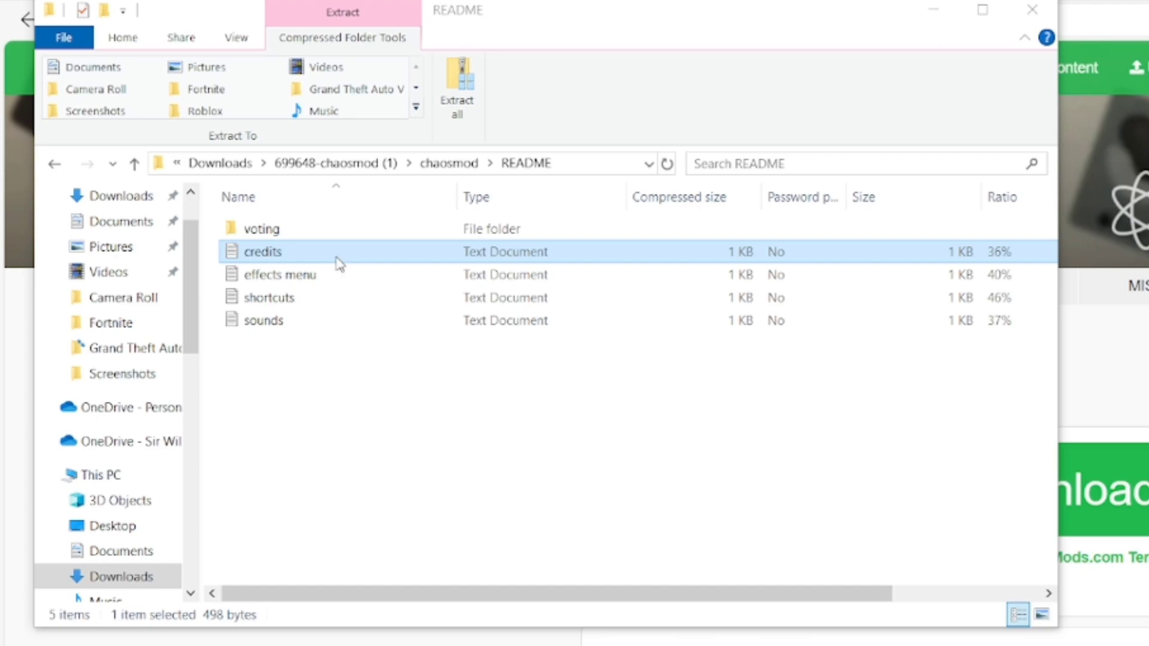
Step: Delete the credits file from the README folder
right_click(340, 263)
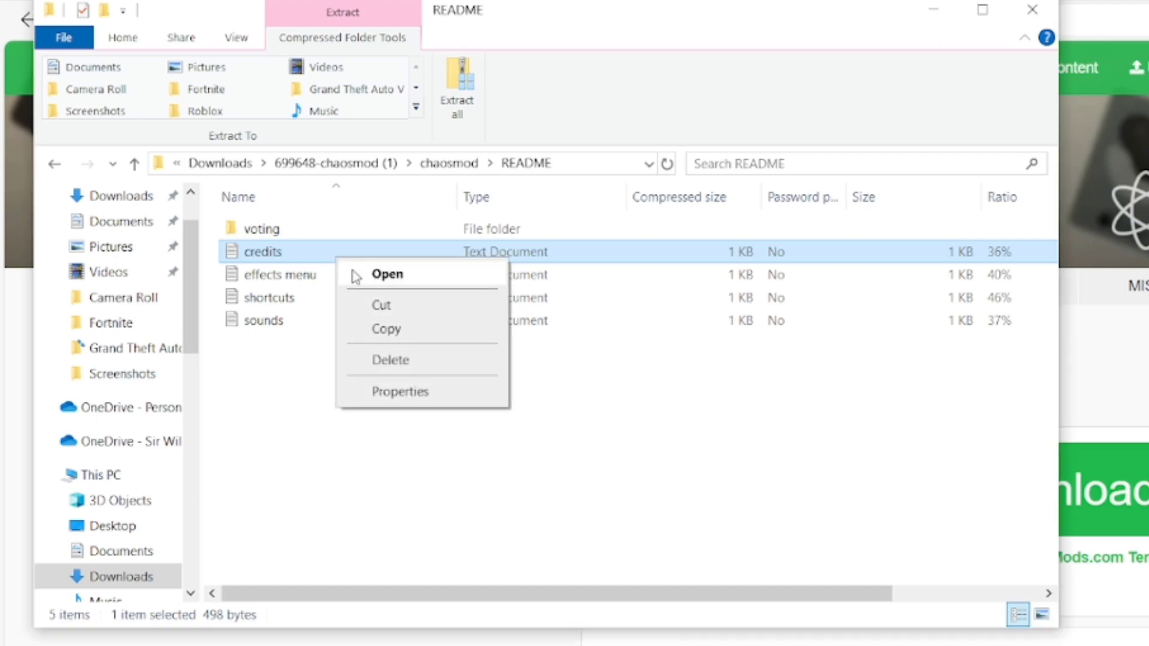
left_click(405, 361)
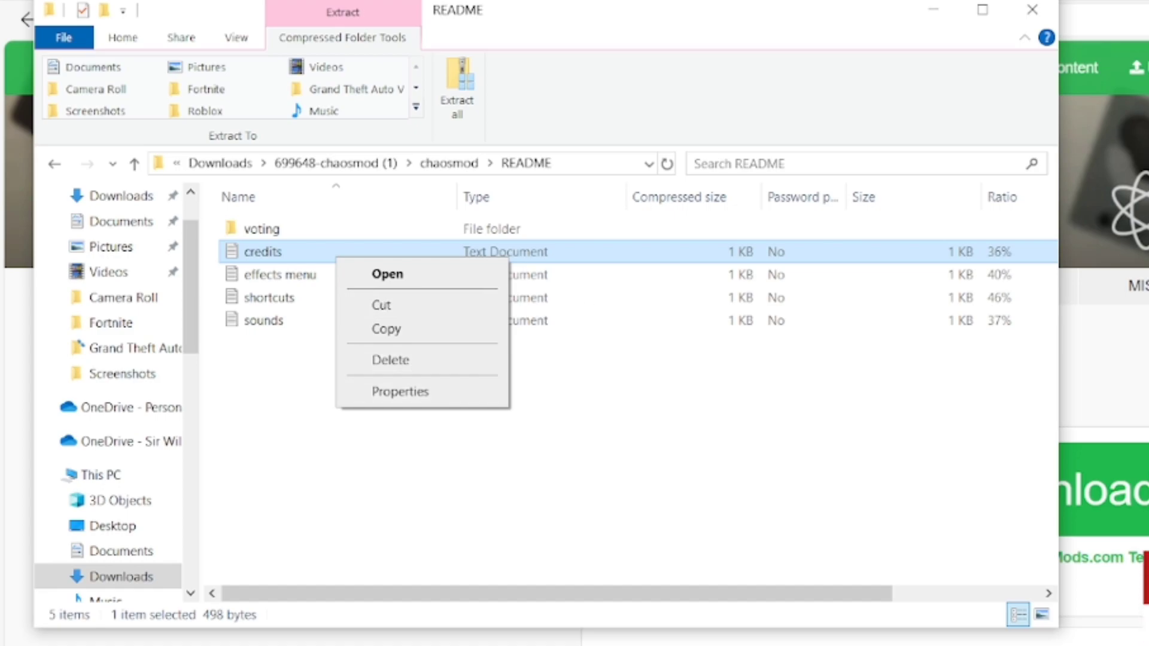
right_click(404, 253)
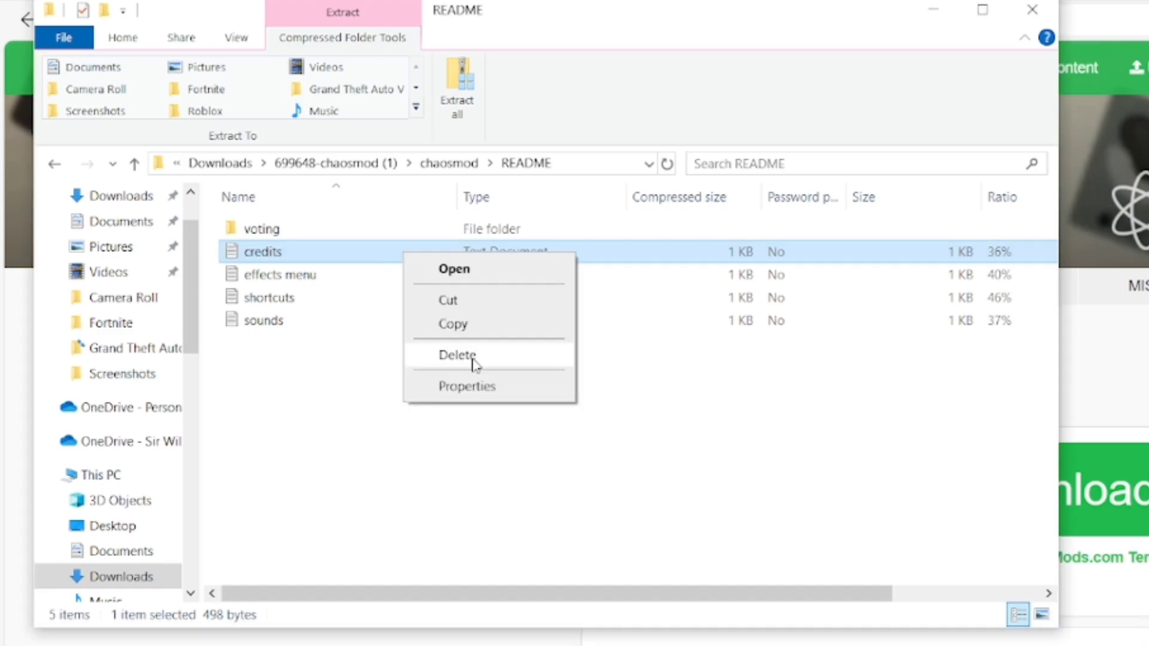
left_click(472, 359)
left_click(901, 489)
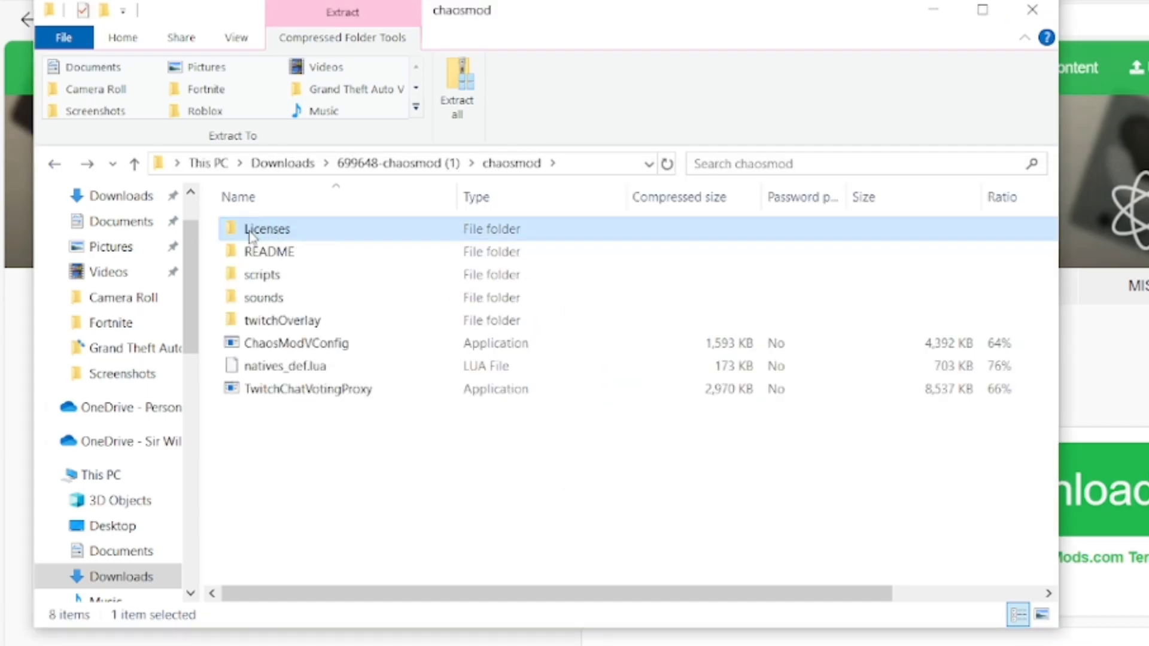
Step: Open the Licenses folder and read then close LICENSE.sol3 and LICENSE.lua
double_click(299, 238)
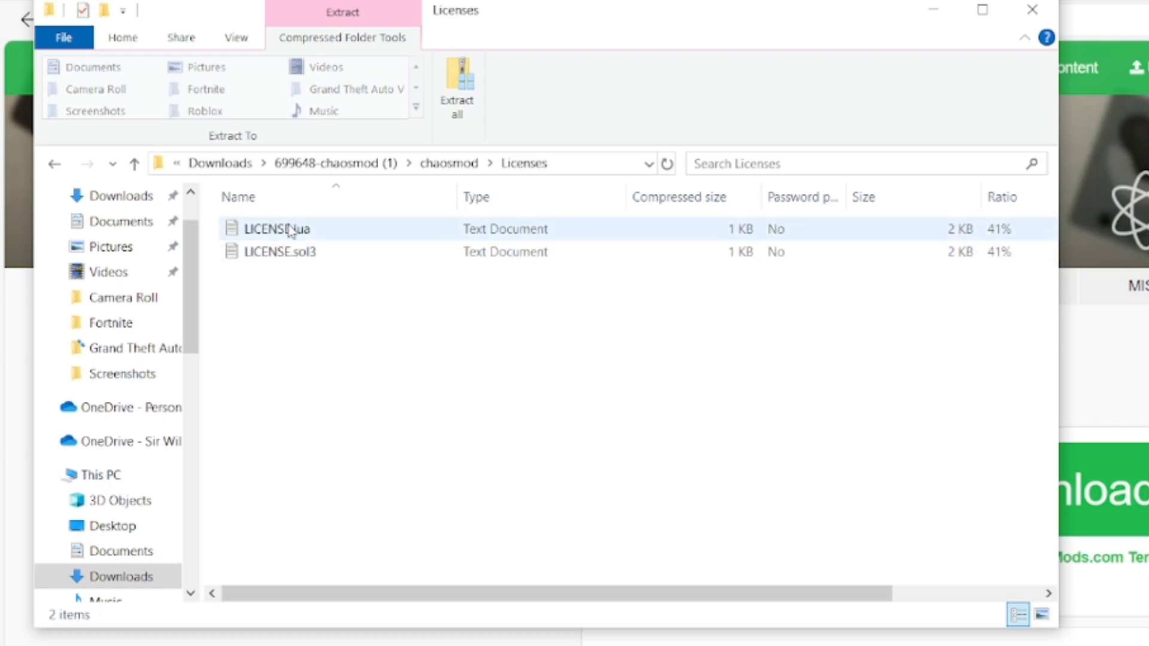
double_click(336, 252)
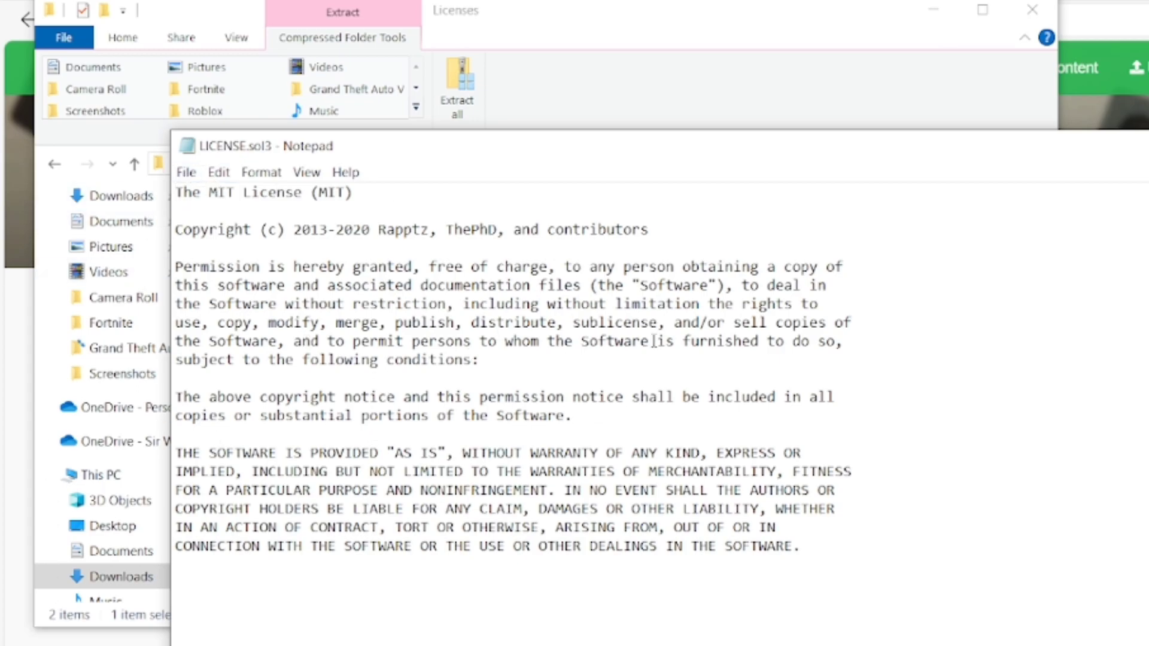
key("alt+F4")
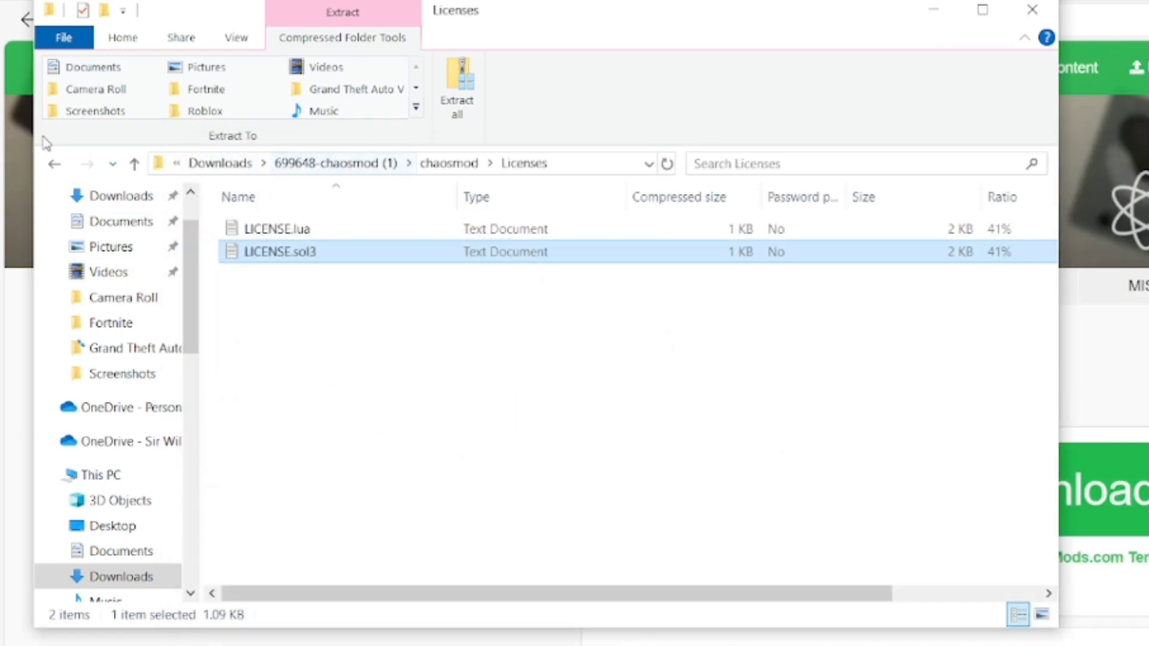
double_click(306, 235)
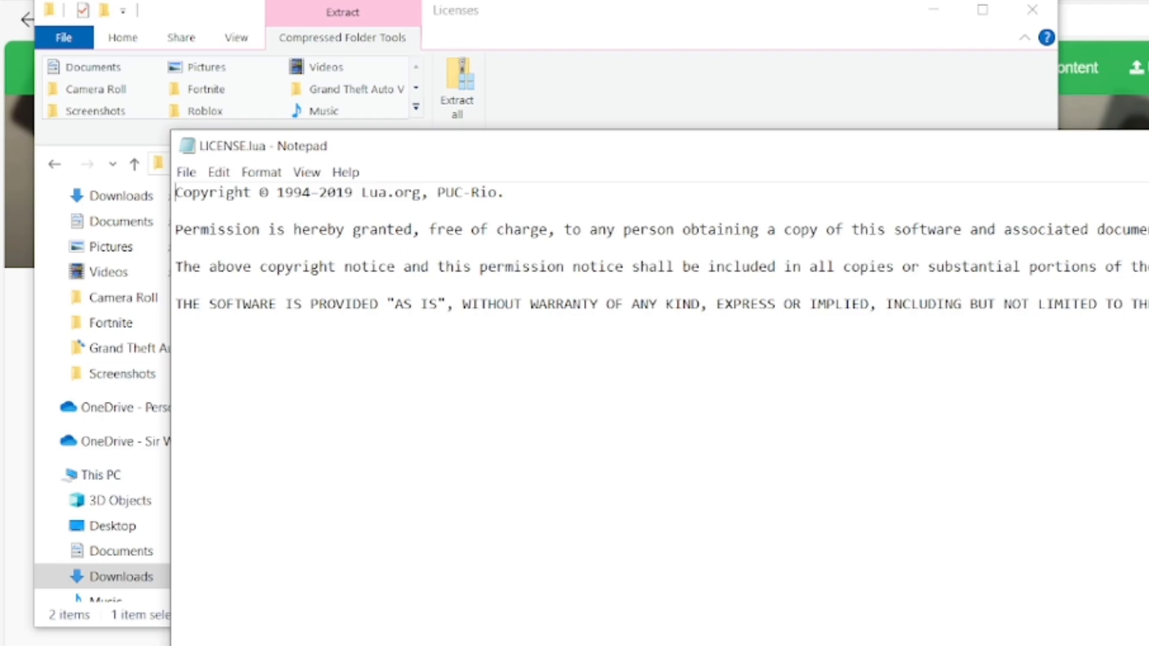
key("alt+F4")
Step: Back in chaosmod, delete the Licenses folder
left_click(54, 164)
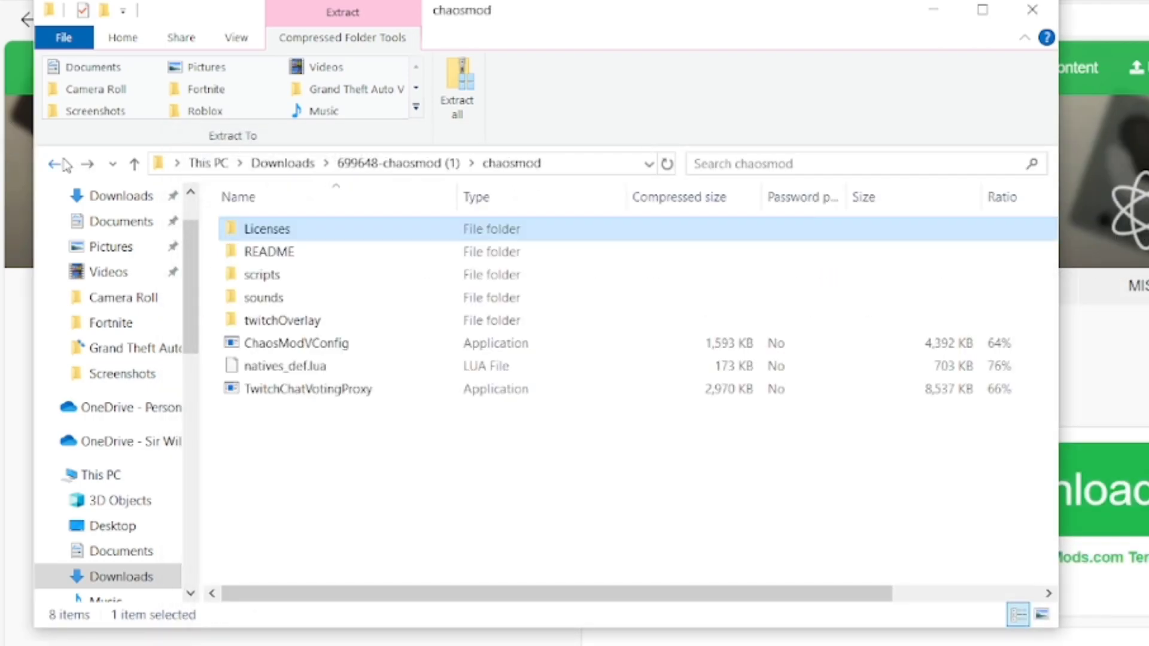
right_click(354, 232)
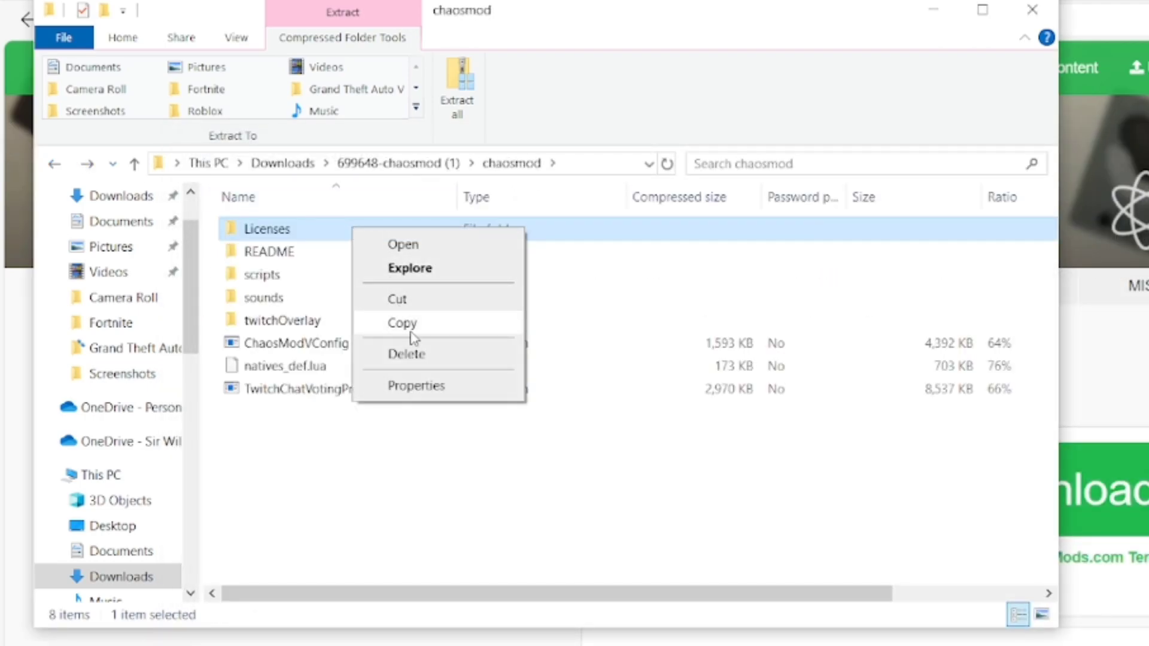
left_click(406, 354)
left_click(875, 492)
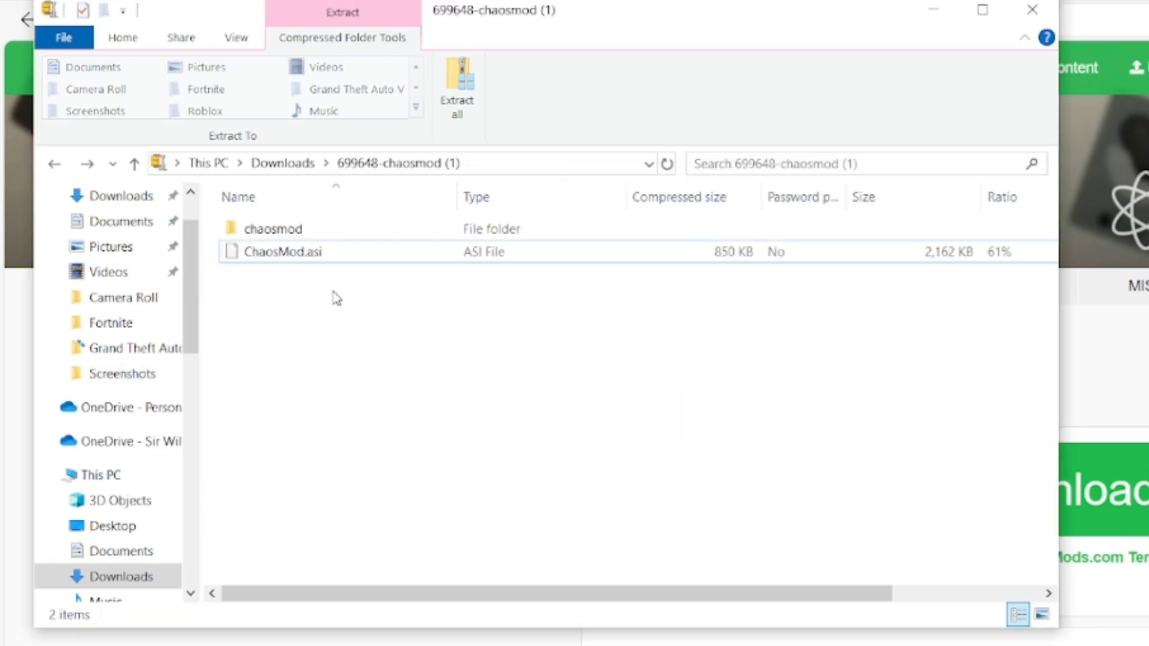
Step: Copy the chaosmod folder and ChaosMod.asi, then go to Grand Theft Auto V in Quick access
left_click(260, 262)
left_click_drag(265, 268, 316, 220)
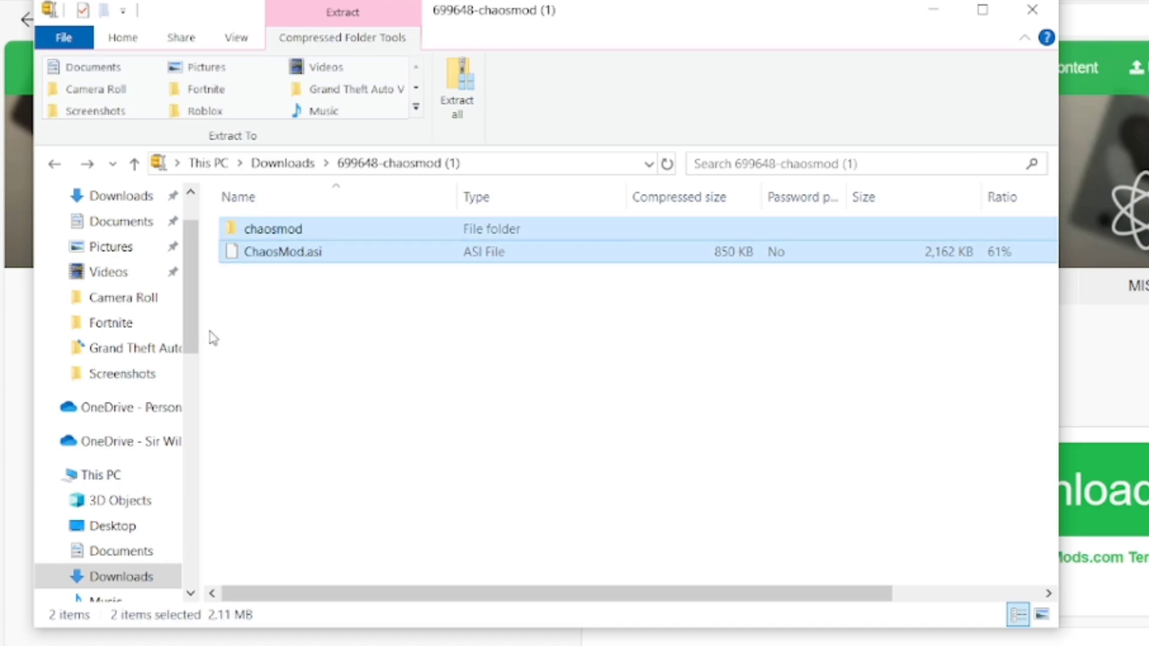
right_click(339, 234)
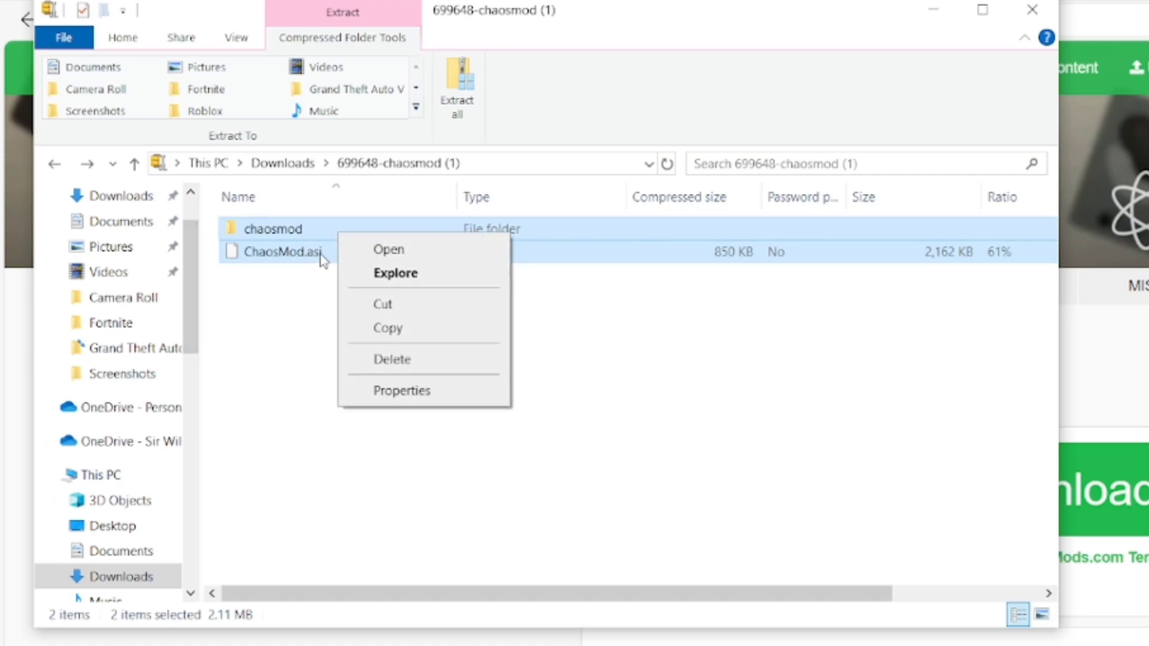
left_click(404, 333)
left_click(128, 350)
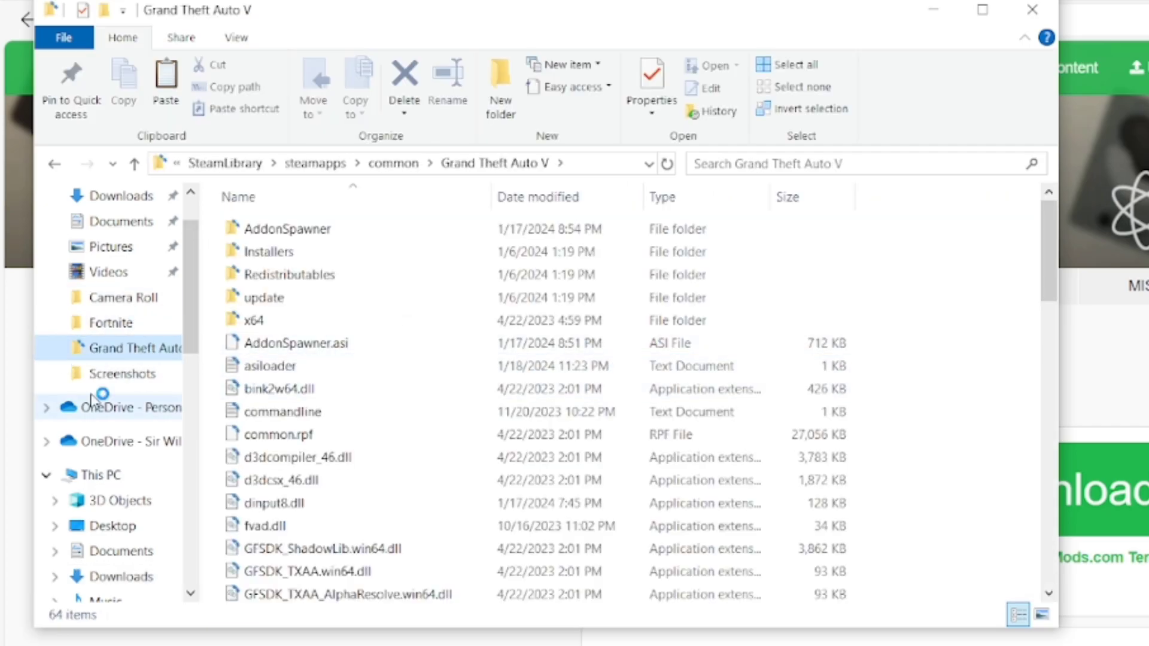
Step: Browse TOSHIBA EXT (D:) > SteamLibrary > steamapps > common to the Grand Theft Auto V folder
scroll(98, 354, "up", 1)
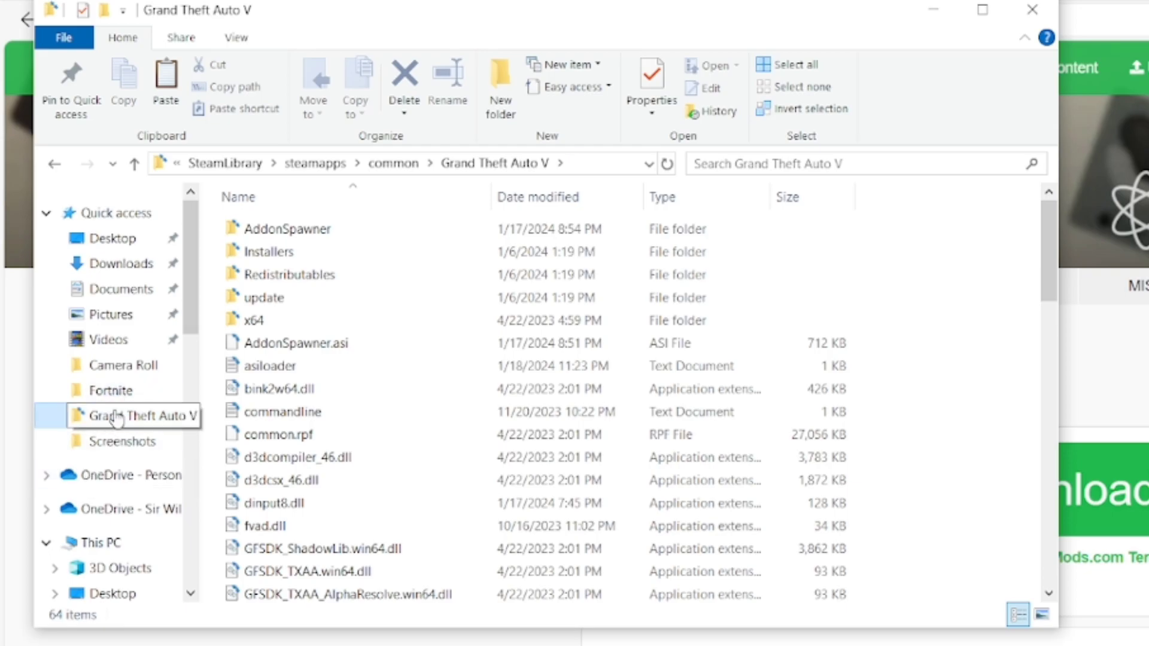
scroll(120, 413, "down", 1)
scroll(121, 419, "down", 2)
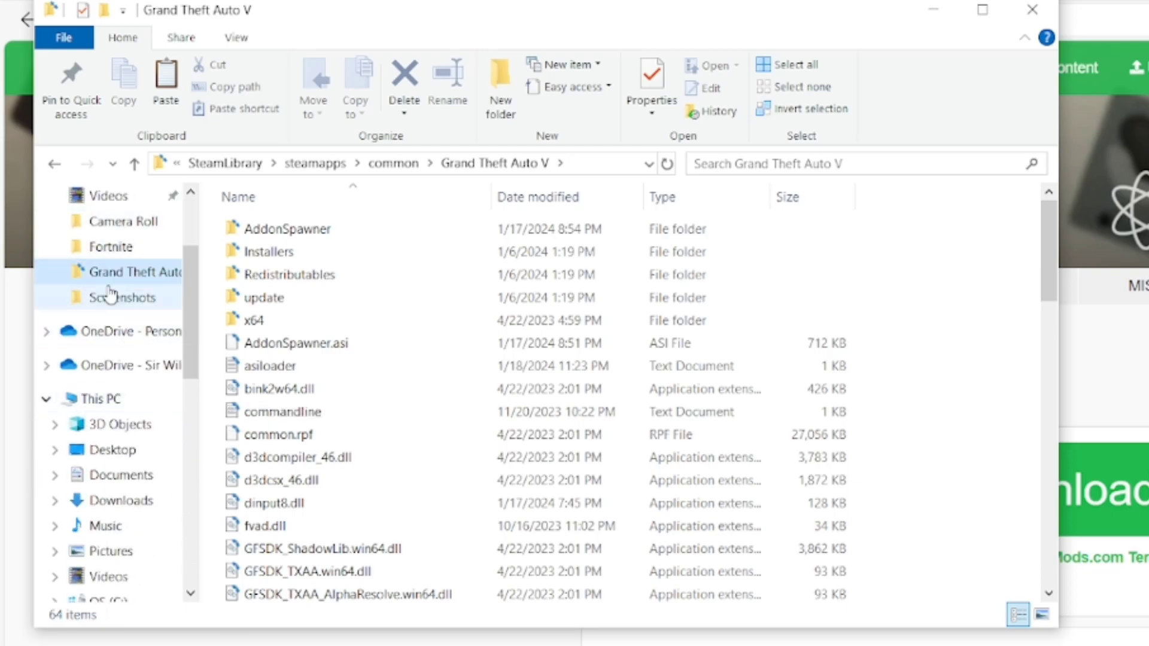
scroll(131, 455, "down", 4)
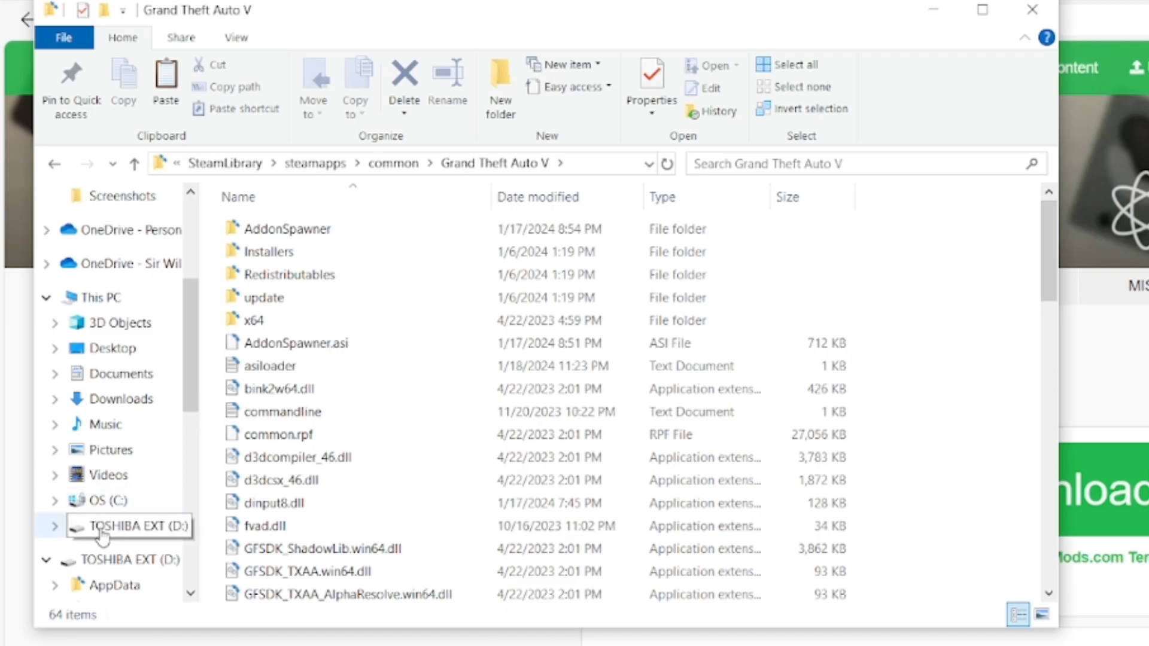
left_click(100, 533)
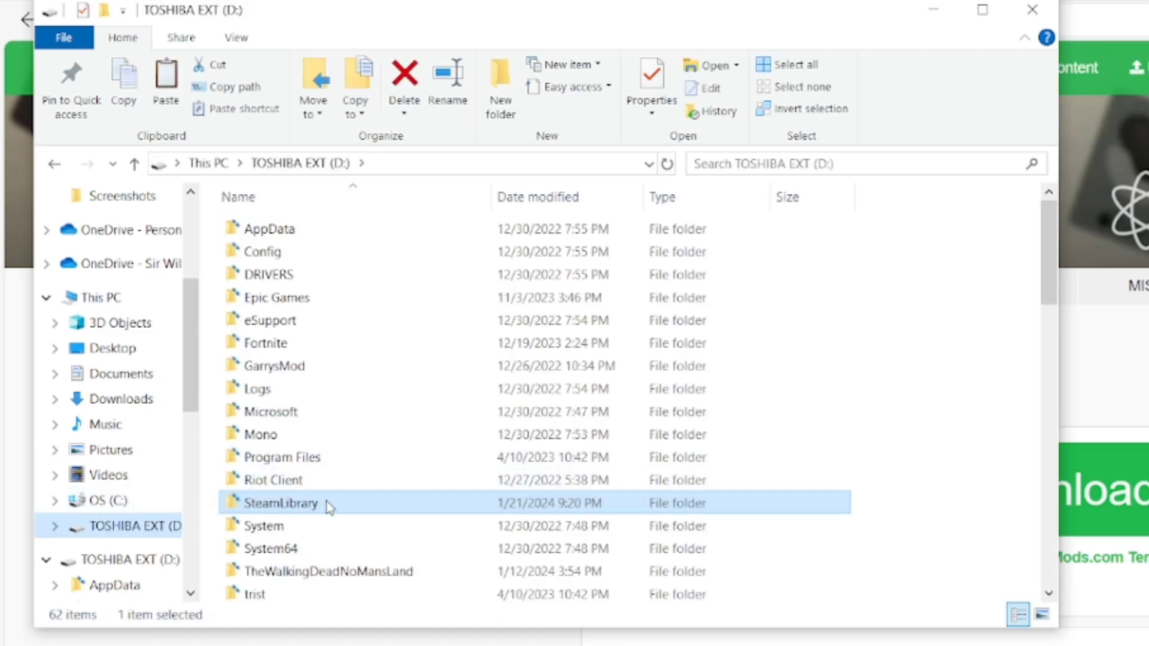
mouse_move(320, 502)
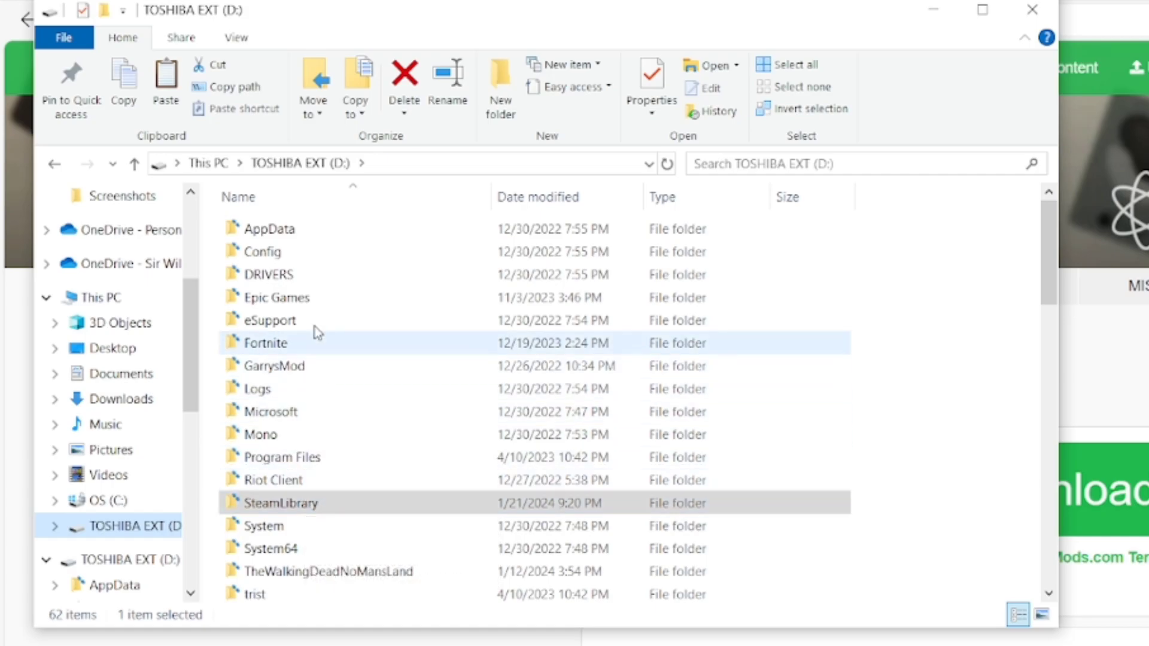
scroll(289, 531, "down", 3)
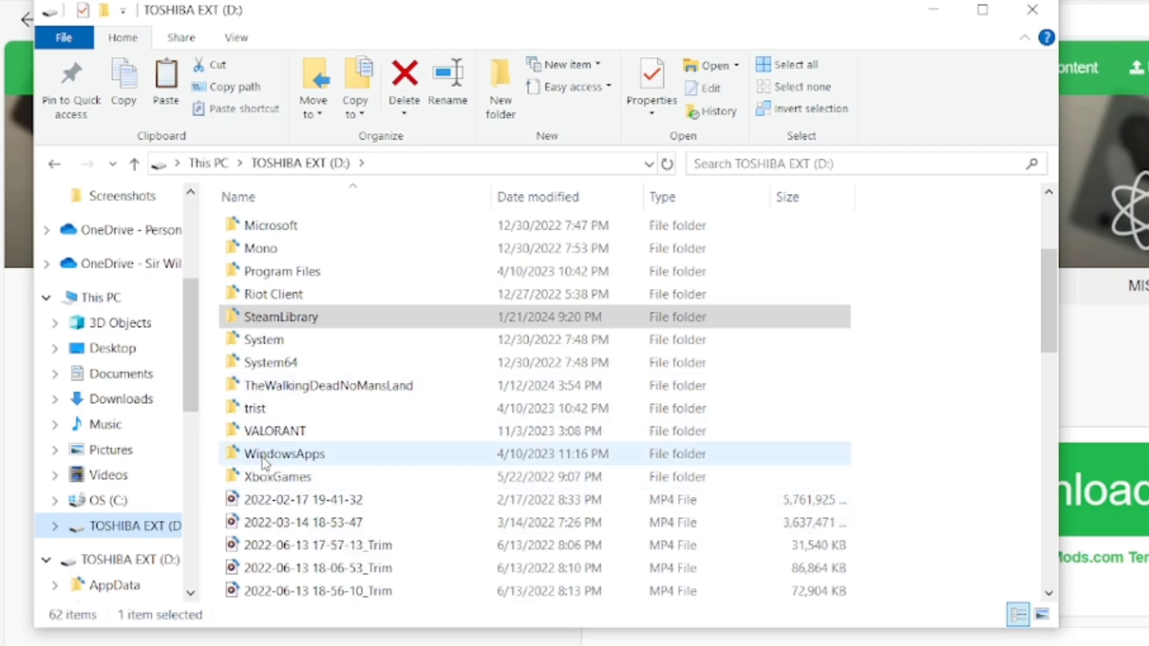
scroll(284, 495, "up", 3)
double_click(303, 504)
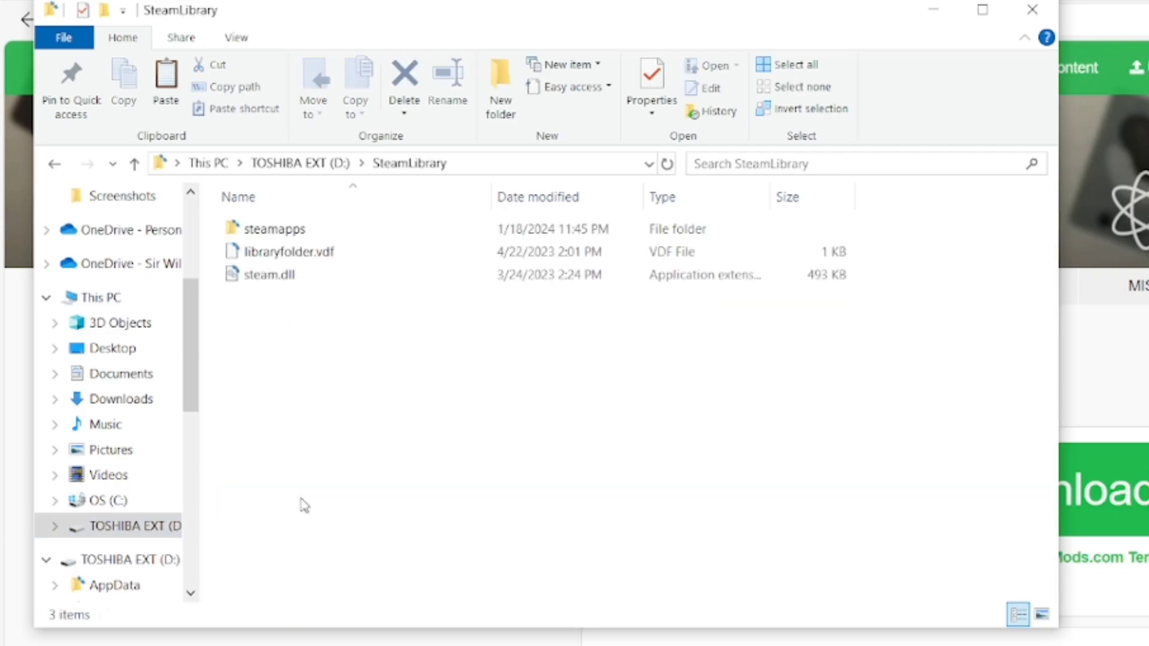
mouse_move(321, 237)
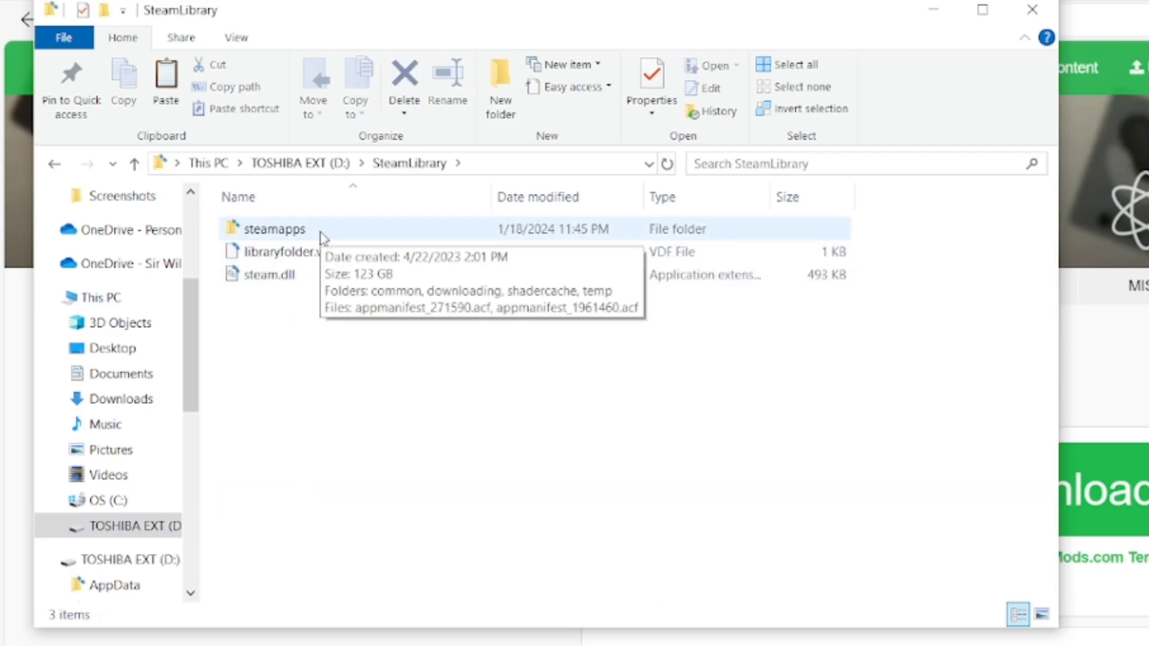
double_click(290, 233)
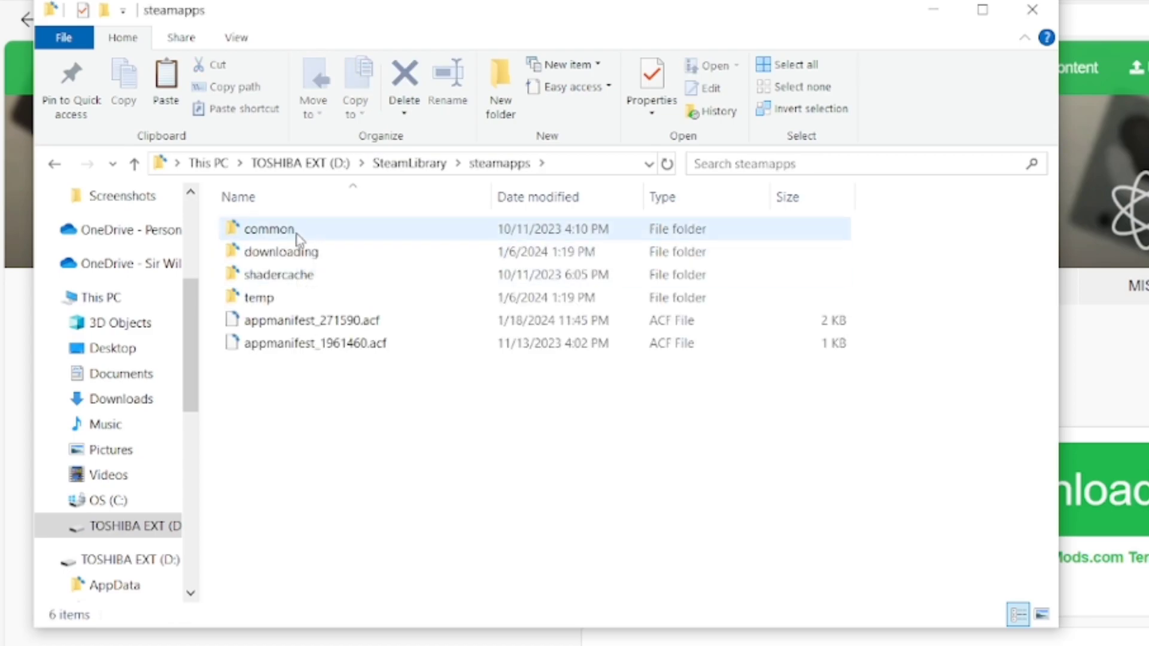
double_click(292, 235)
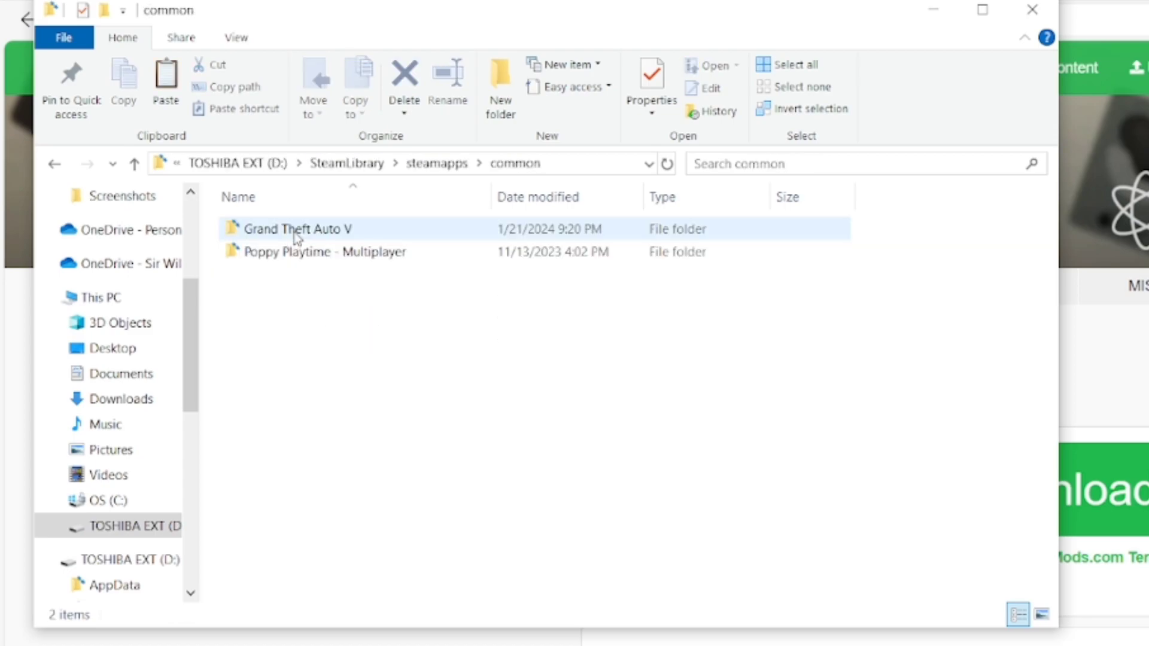
double_click(353, 235)
Step: Switch back to Edge's 'Downloading Chaos Mod V...' page
scroll(380, 479, "down", 15)
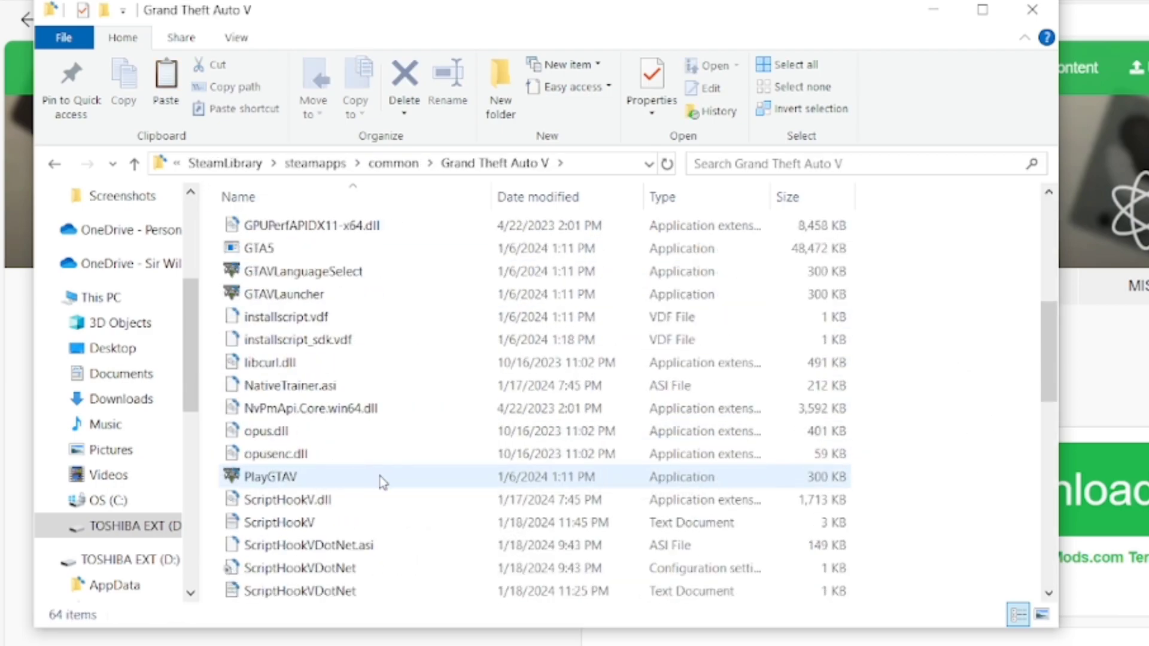
scroll(1044, 539, "up", 15)
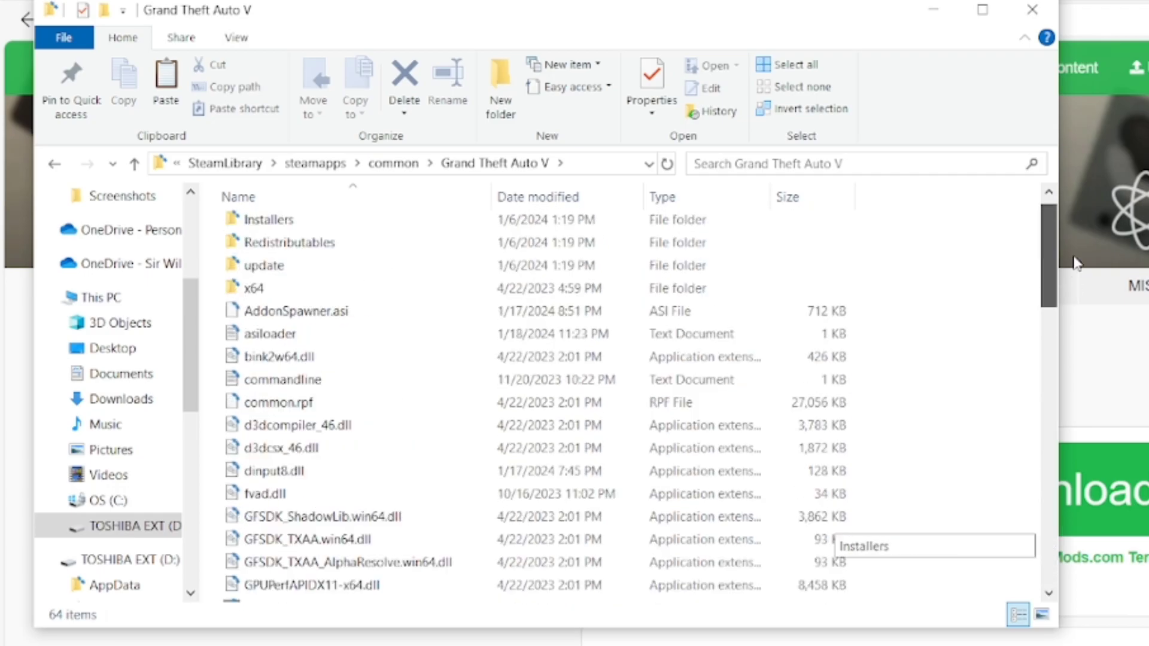
left_click_drag(1058, 515, 1051, 514)
left_click(1080, 504)
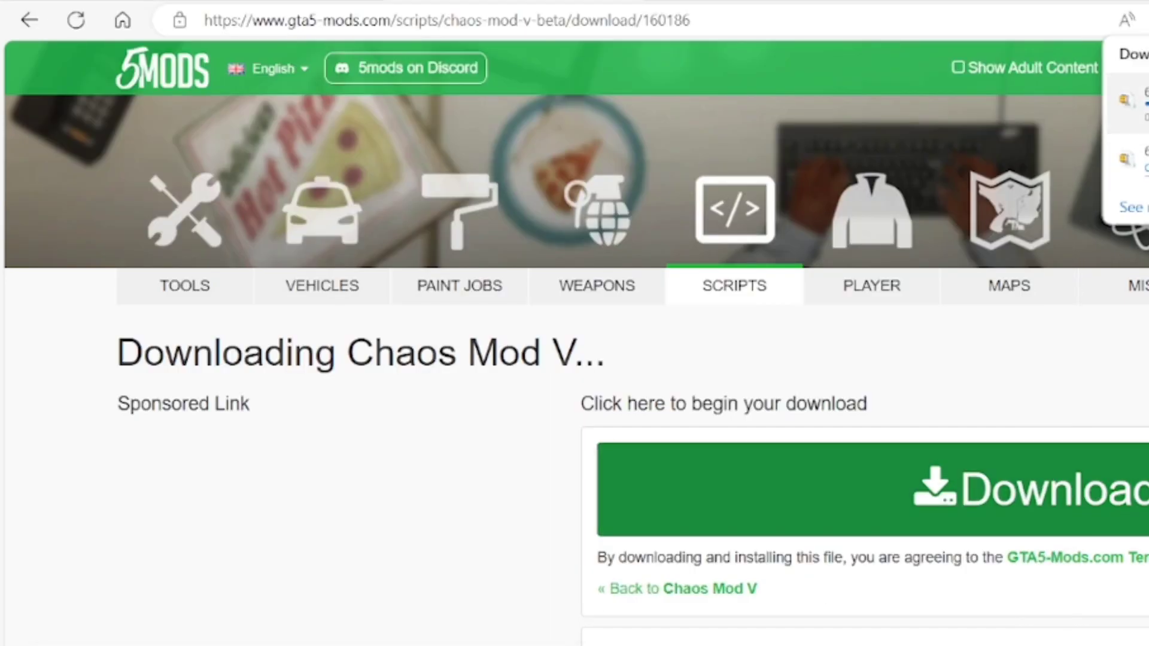
Step: Back in the Grand Theft Auto V folder, refresh the listing and paste chaosmod and ChaosMod.asi
key("alt+Tab")
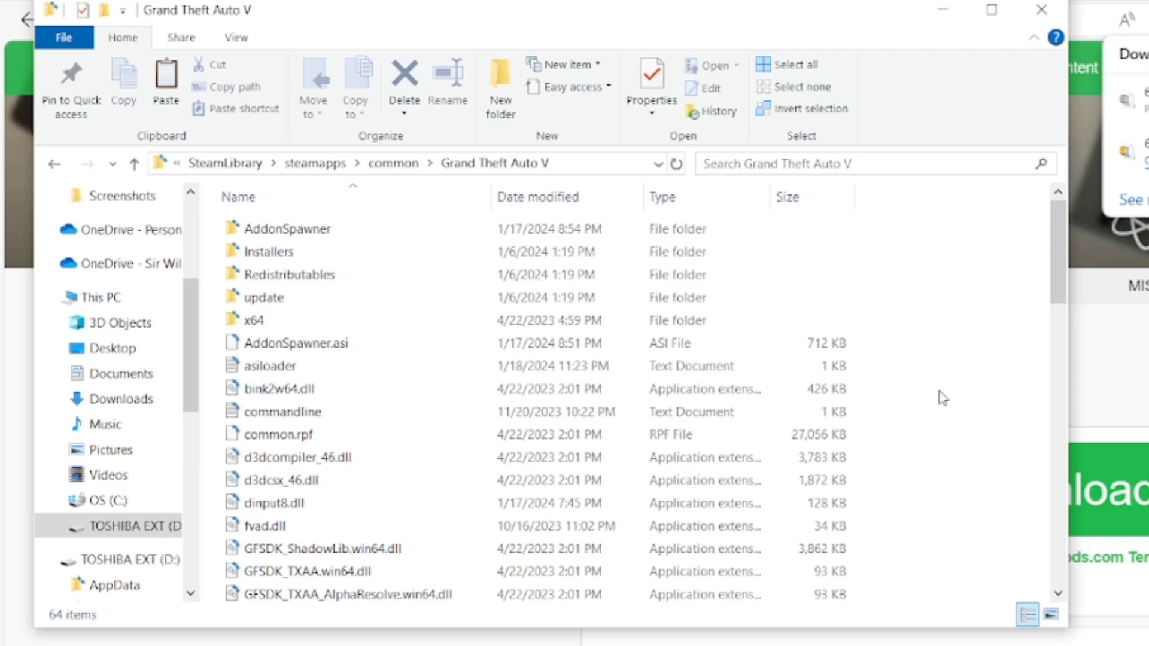
right_click(939, 392)
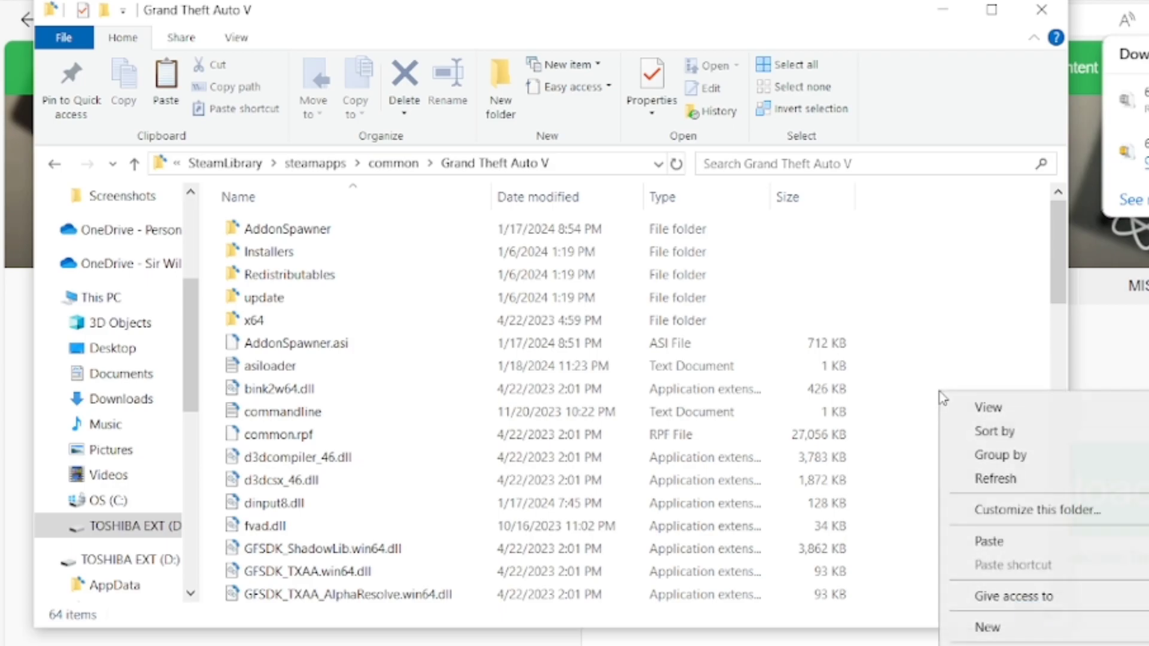
left_click(989, 480)
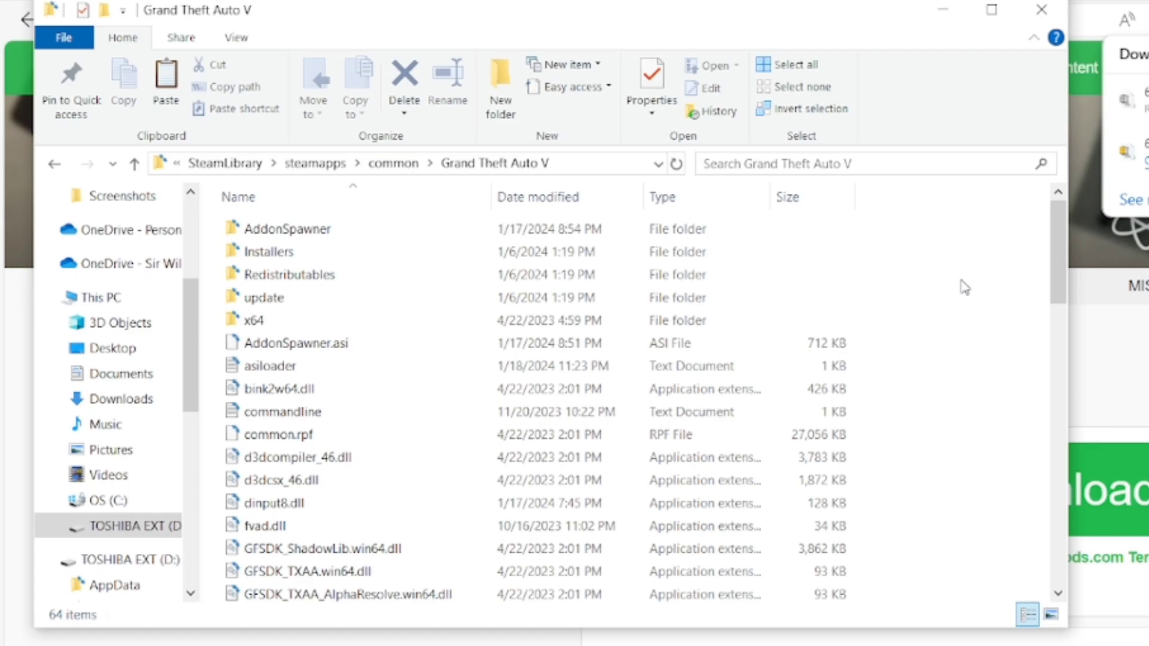
key("ctrl+v")
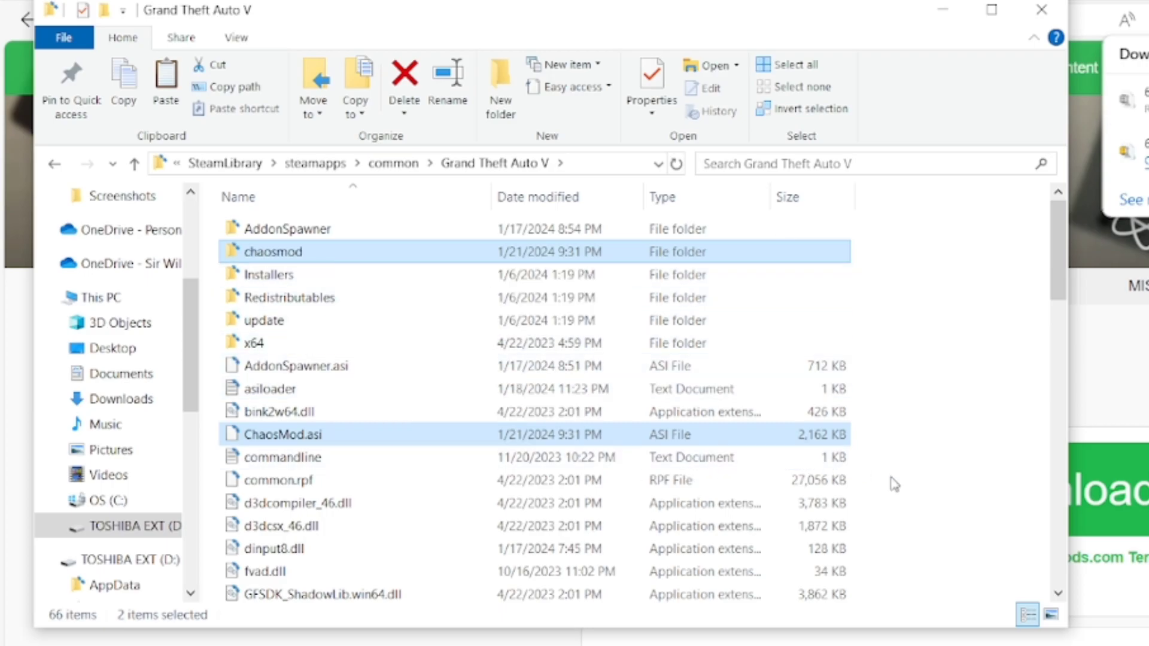
scroll(1061, 223, "down", 3)
scroll(1061, 224, "up", 3)
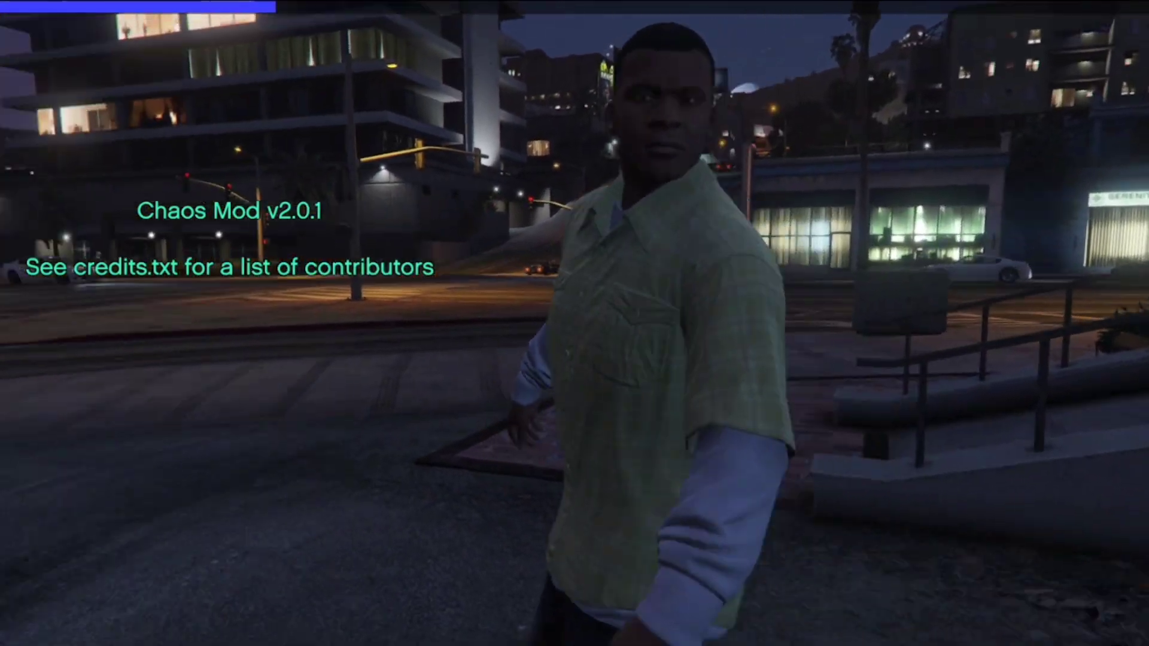
Step: Walk into the street and ride the Western Bagger down Boulevard Del Perro under Random Gravity
key("w")
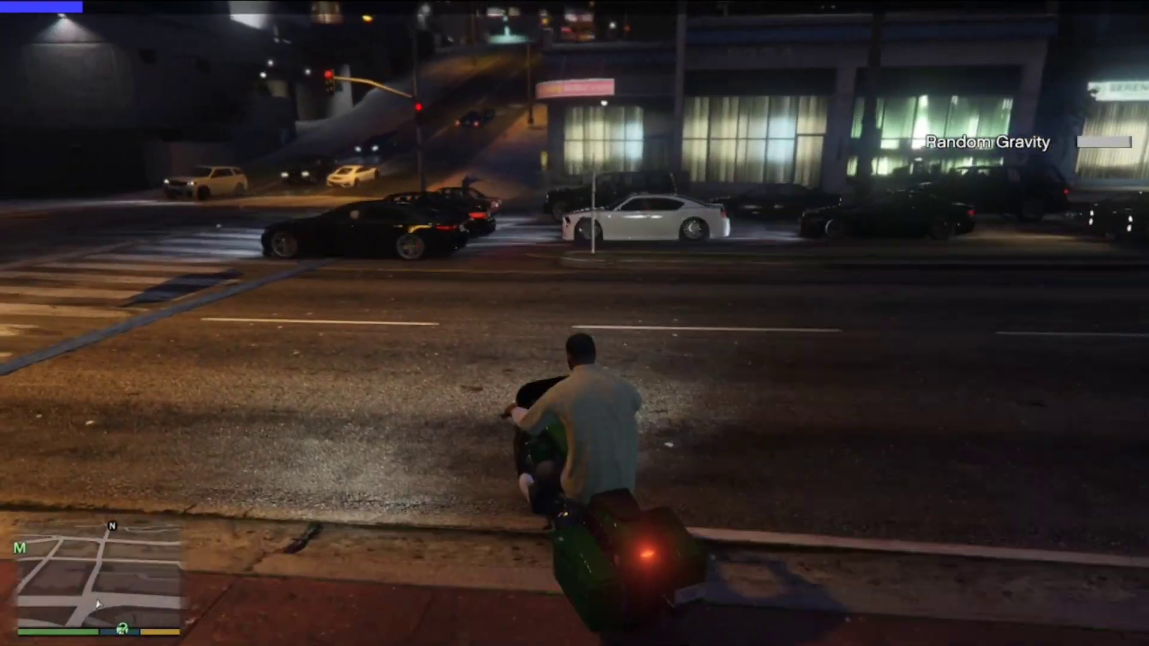
key("d")
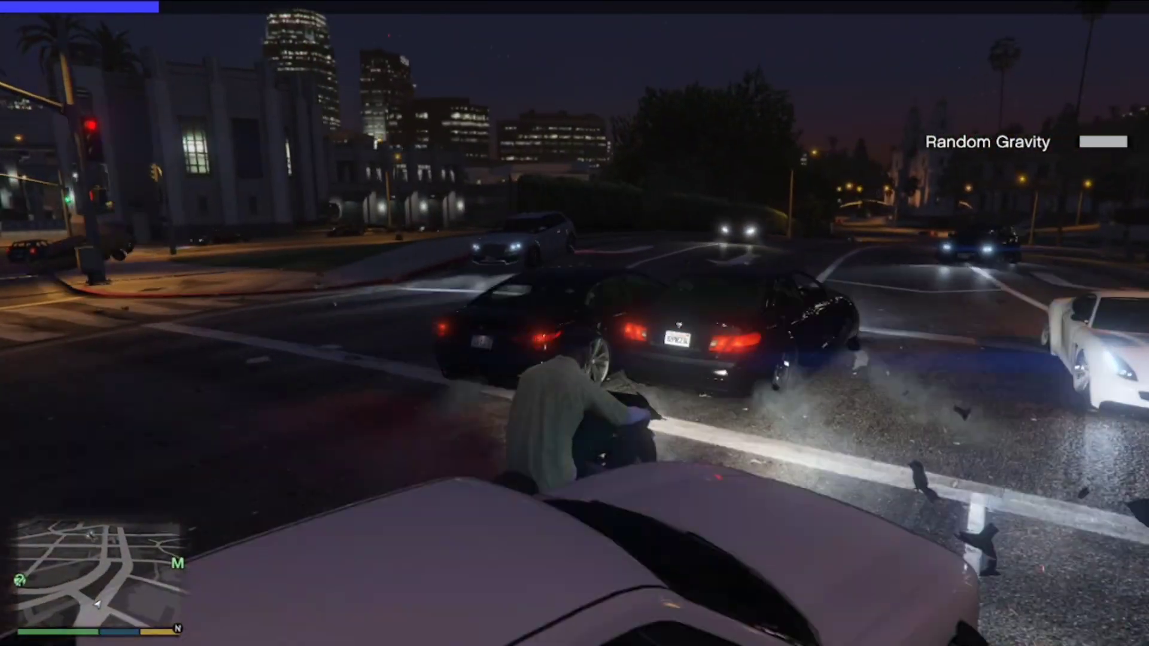
key("d")
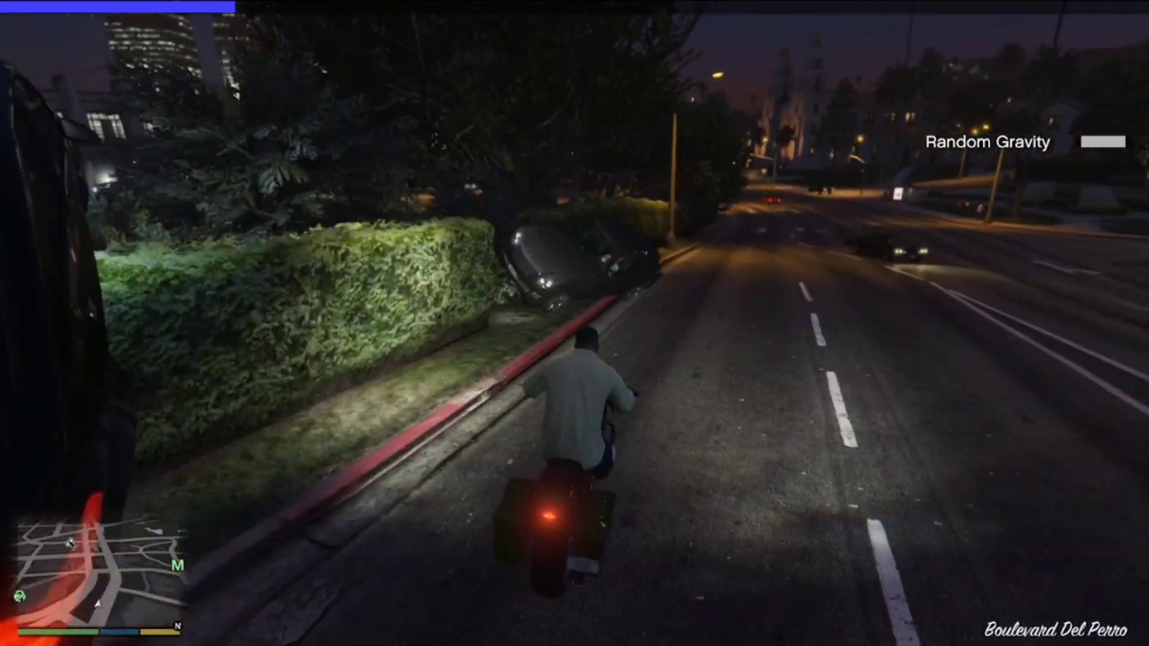